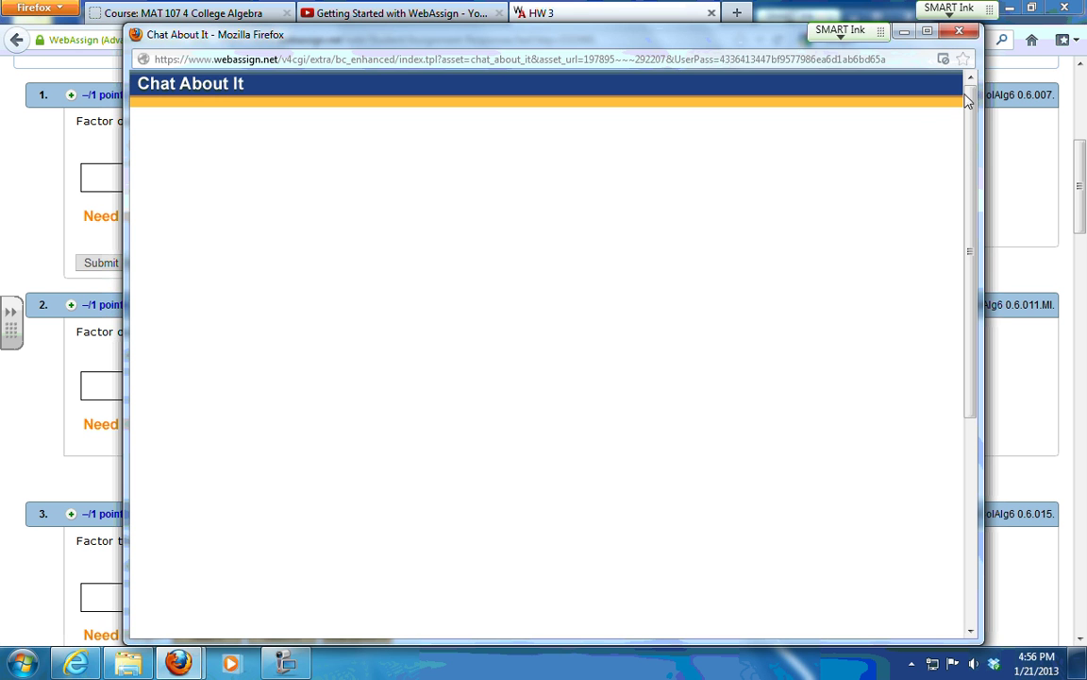
Close the Chat About It window, enter −9x(x²−2) as the answer to question 1, and submit it
click(960, 35)
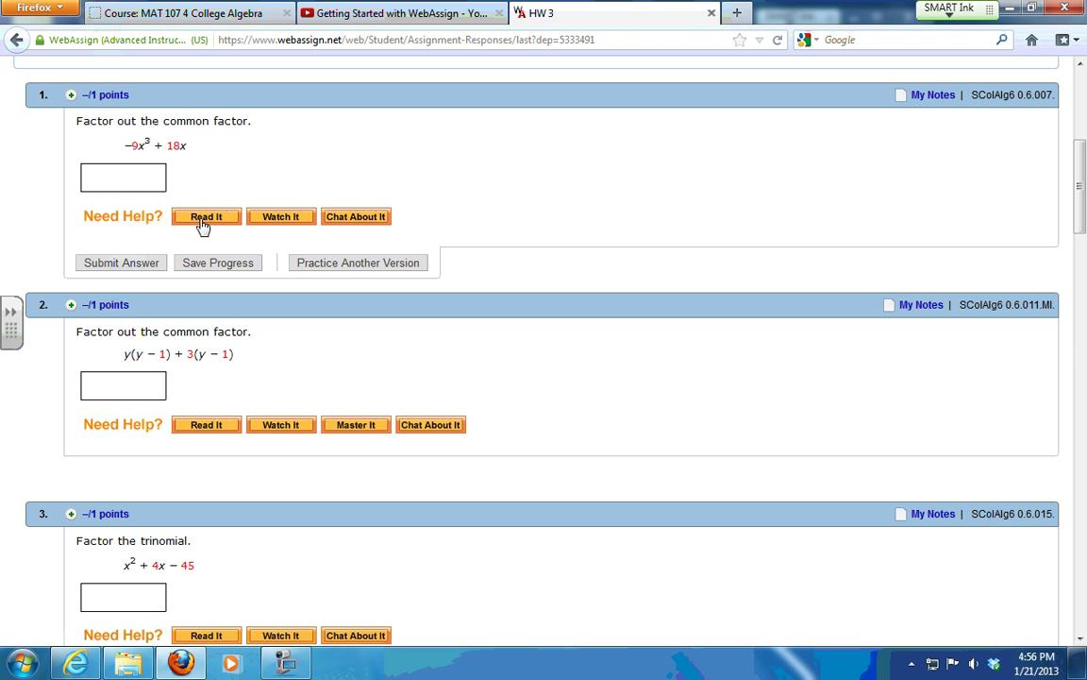
click(120, 182)
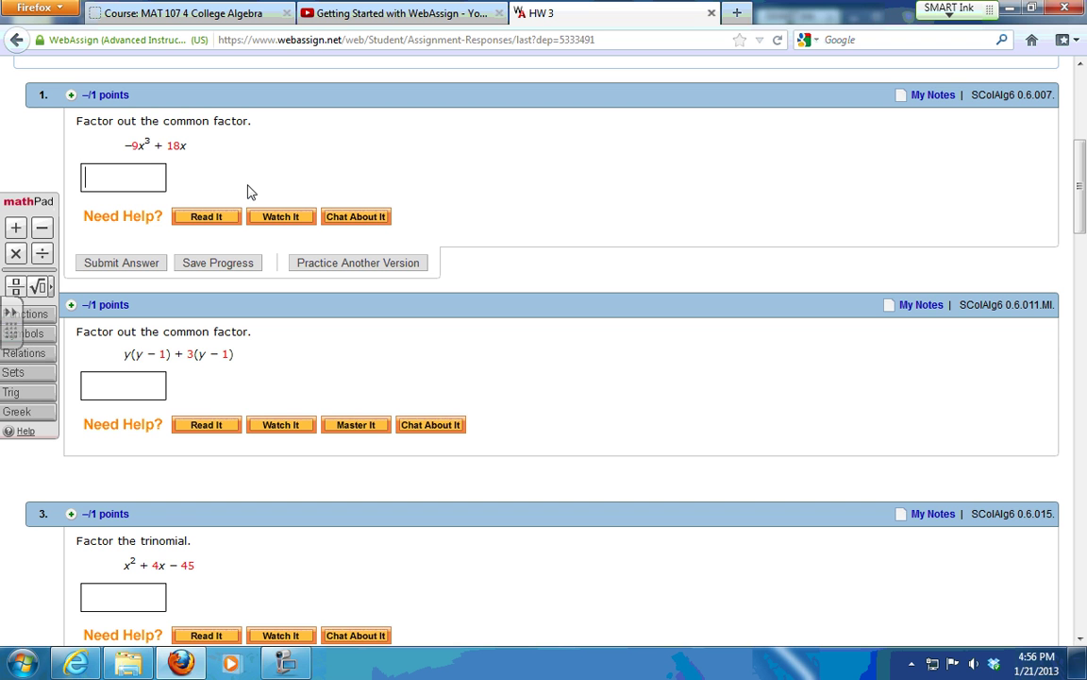
text(-9x)
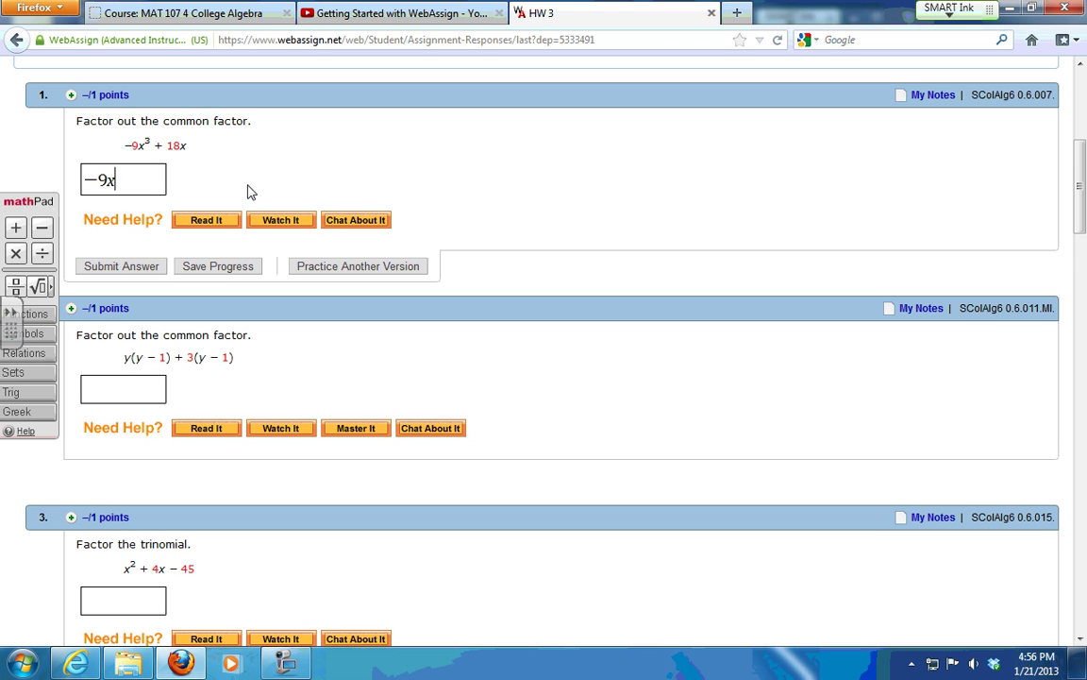
text(()
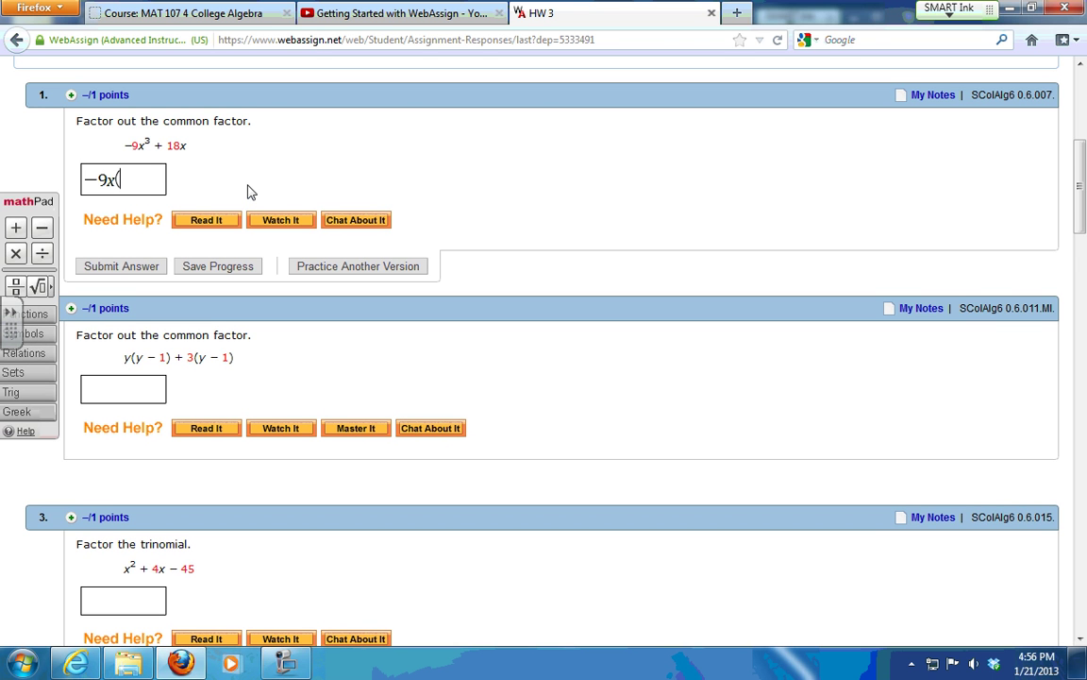
text(x)
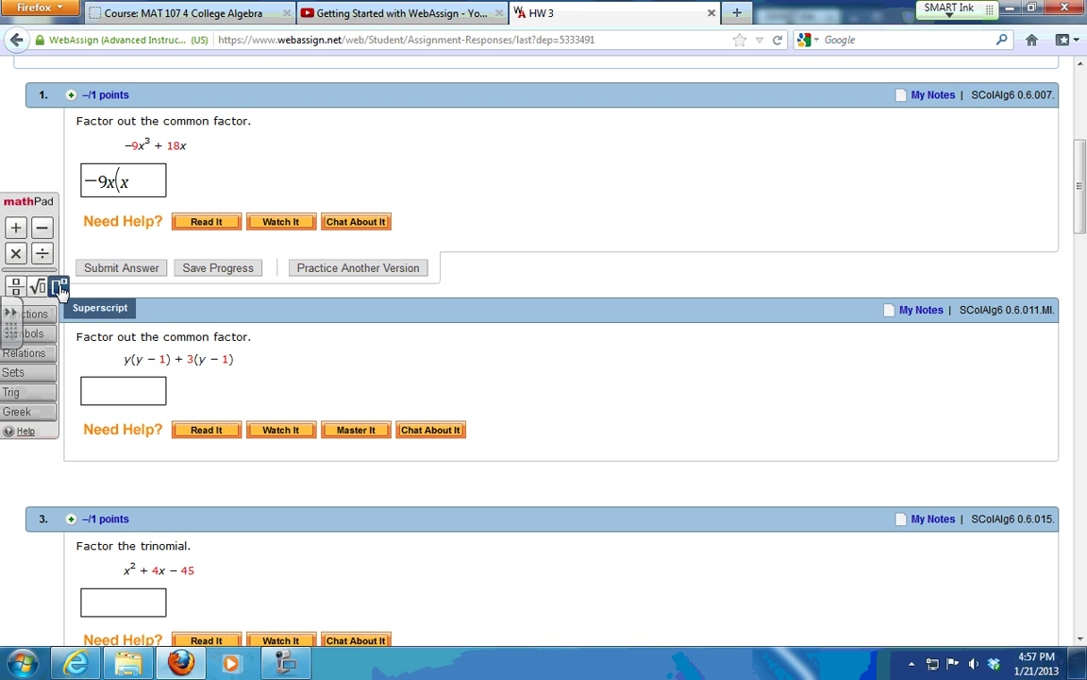
click(59, 287)
text(2)
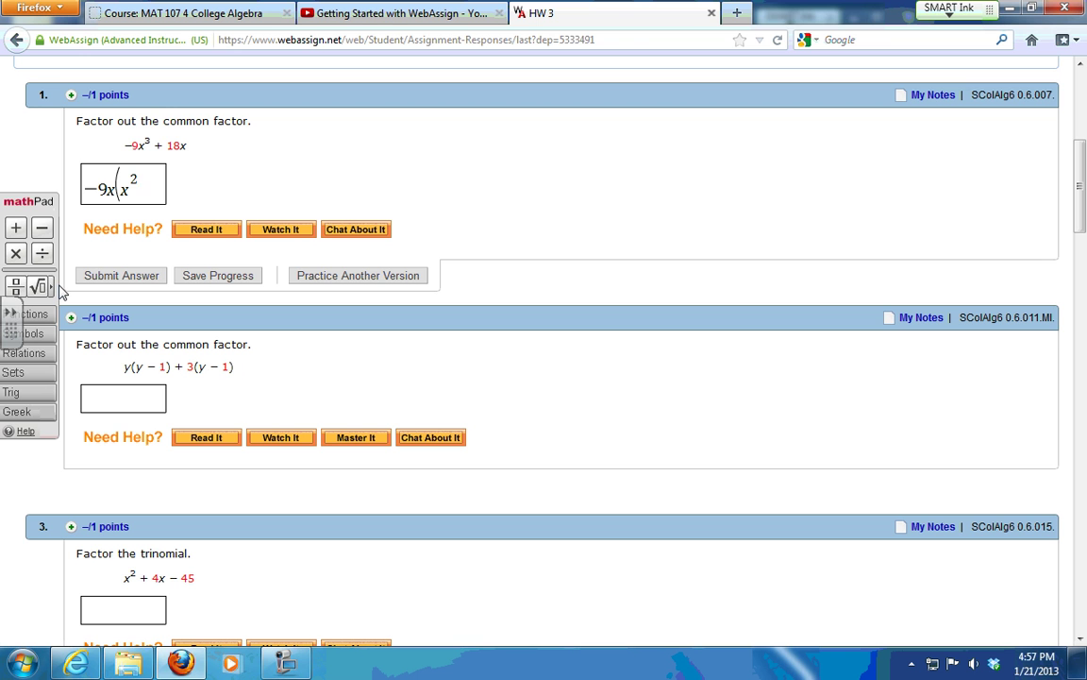
key(Right)
text(-)
text(2)
text())
click(125, 275)
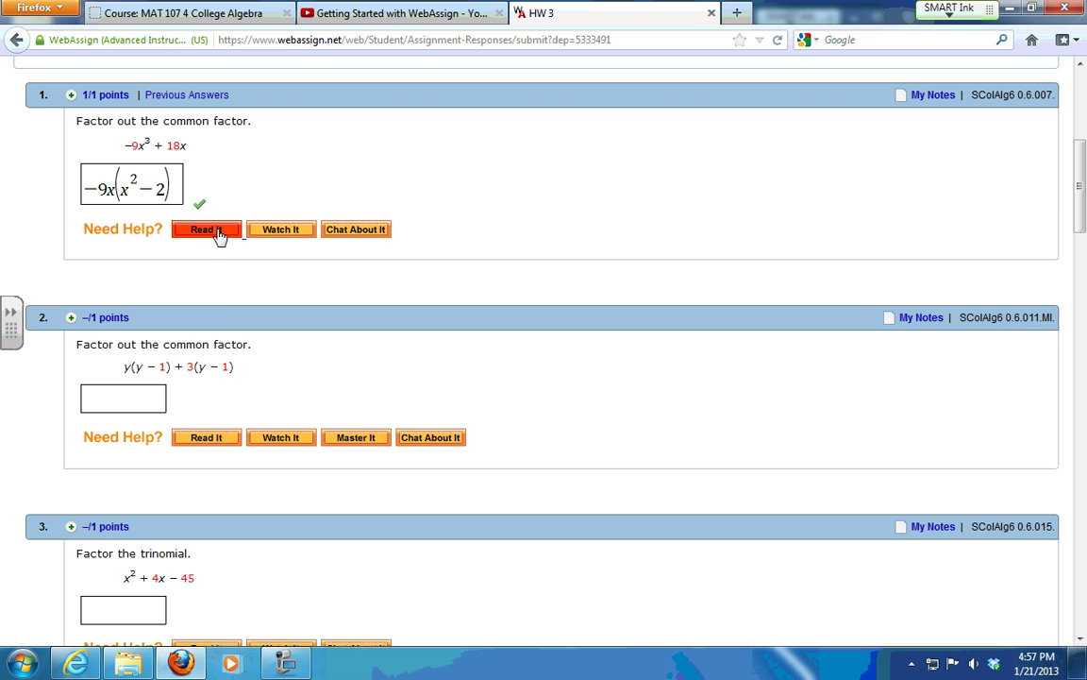
Open another practice version of question 1, examine its expression, and close the practice window
click(153, 189)
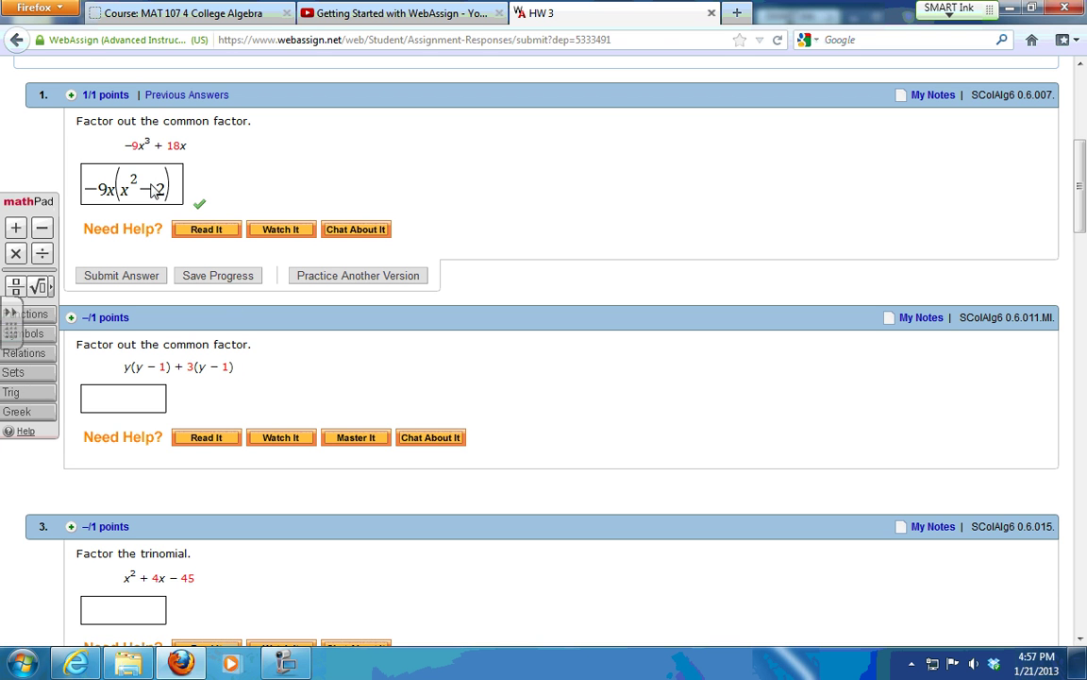
click(176, 190)
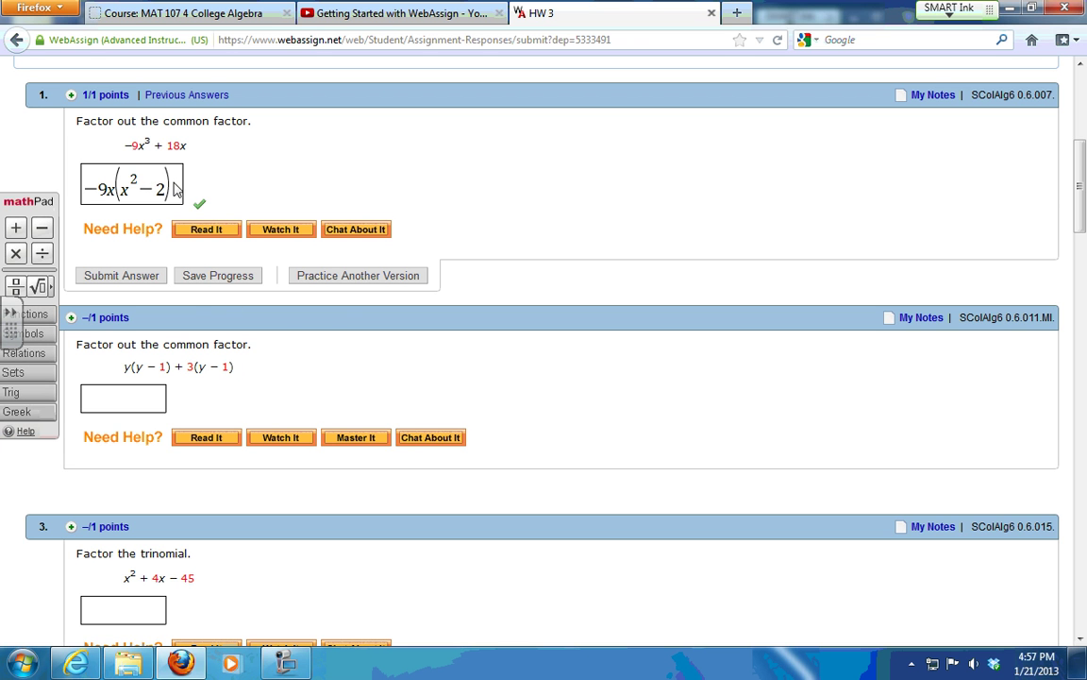
click(354, 280)
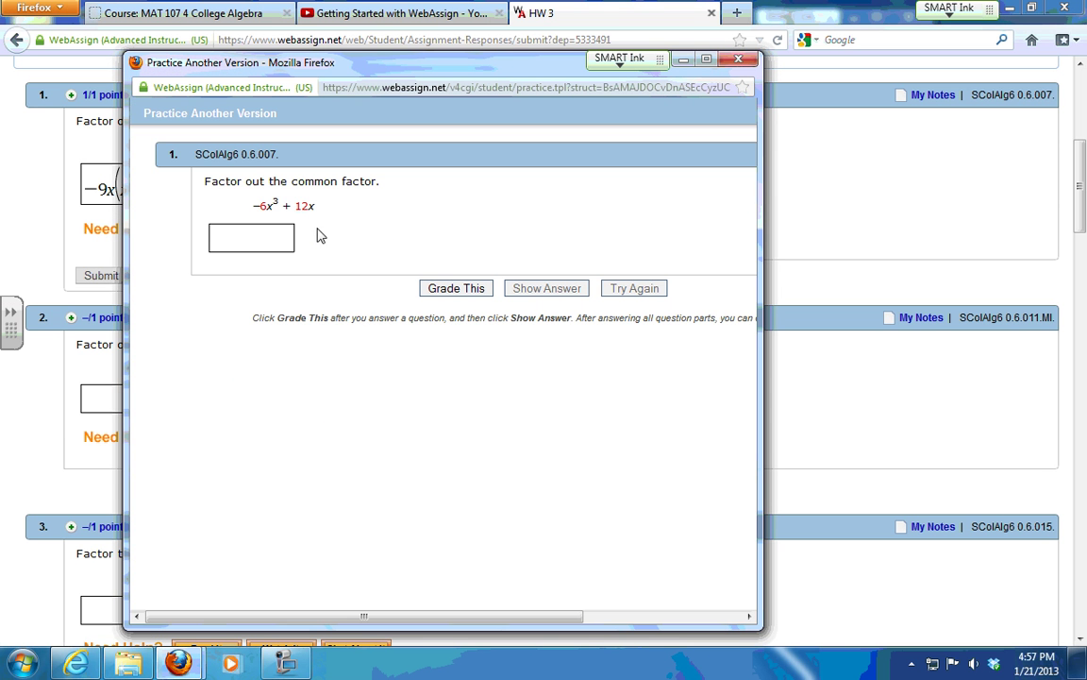
drag(253, 206, 332, 211)
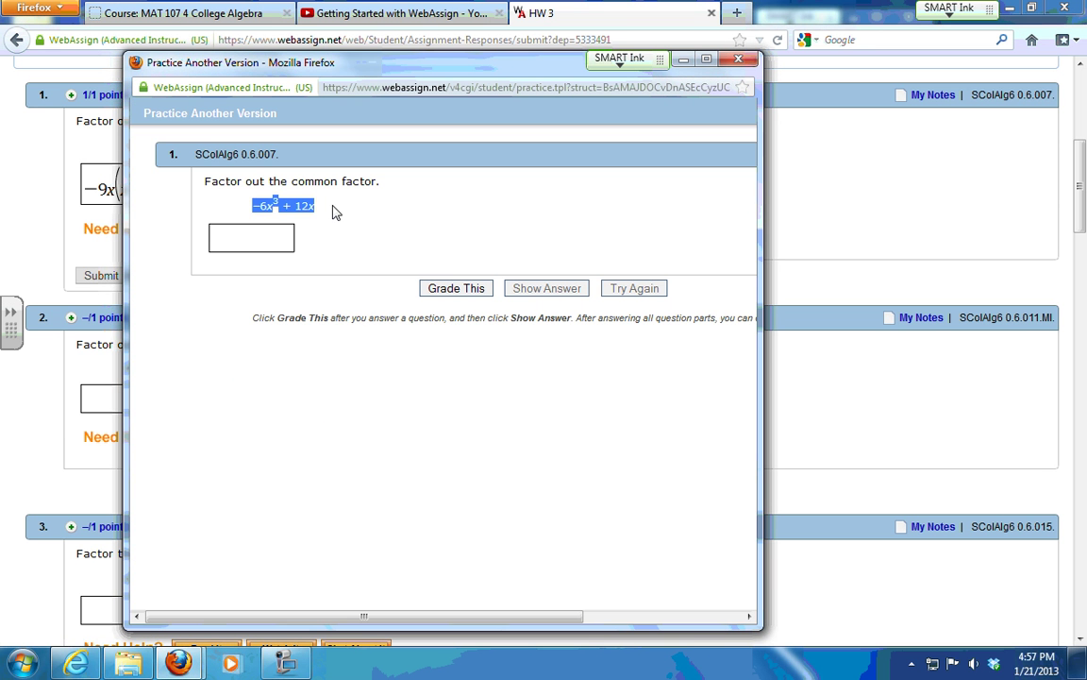
click(332, 212)
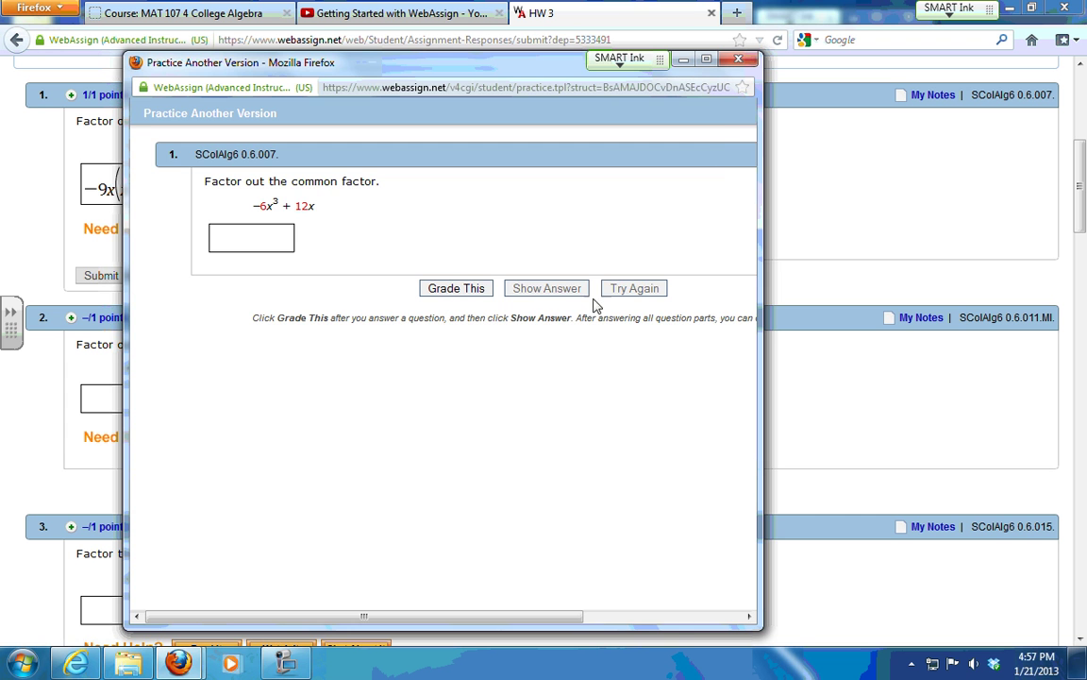
click(738, 60)
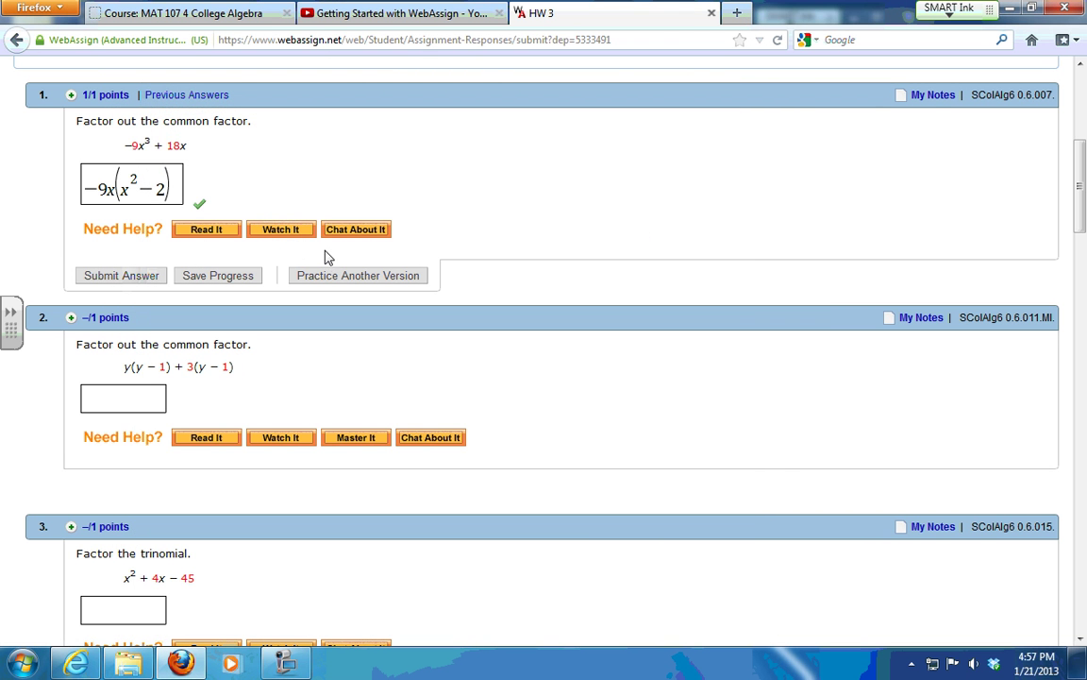
Save the note "find the largest number that goes into both 2 and 18...." for question 1 and close the notes window
click(932, 95)
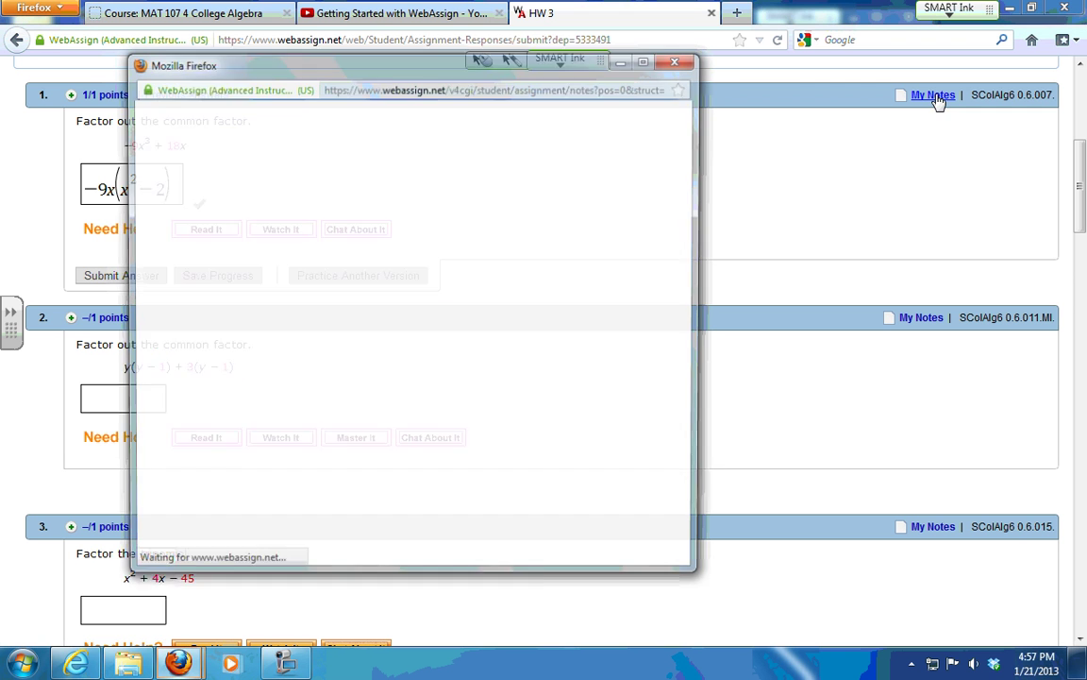
click(375, 199)
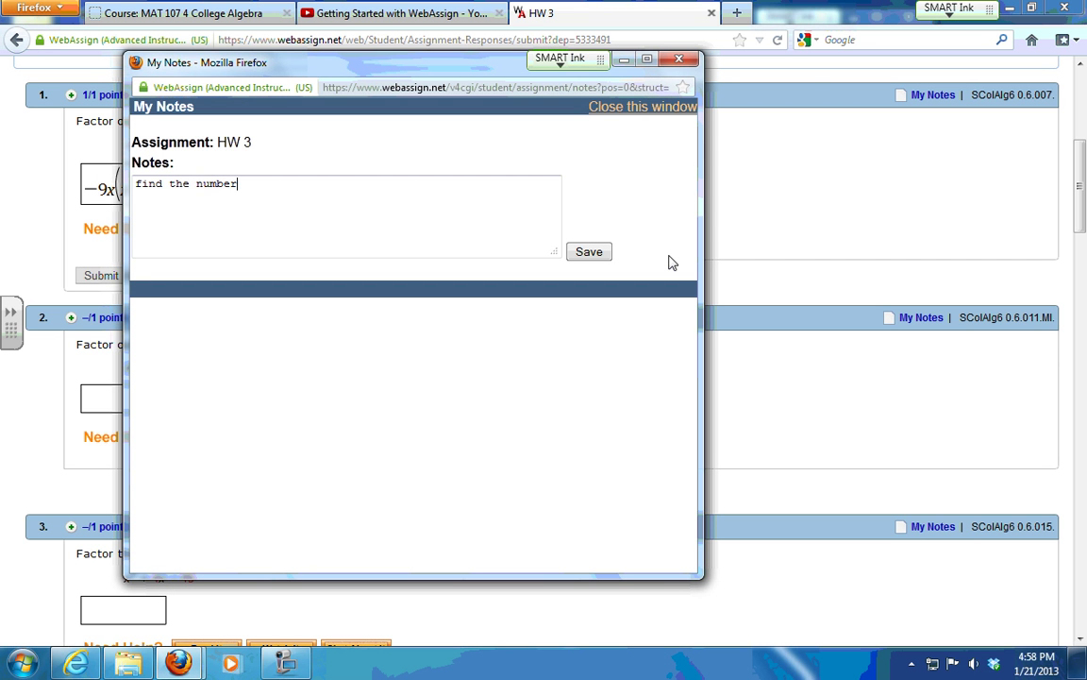
key(BackSpace)
key(BackSpace)
key(BackSpace)
key(BackSpace)
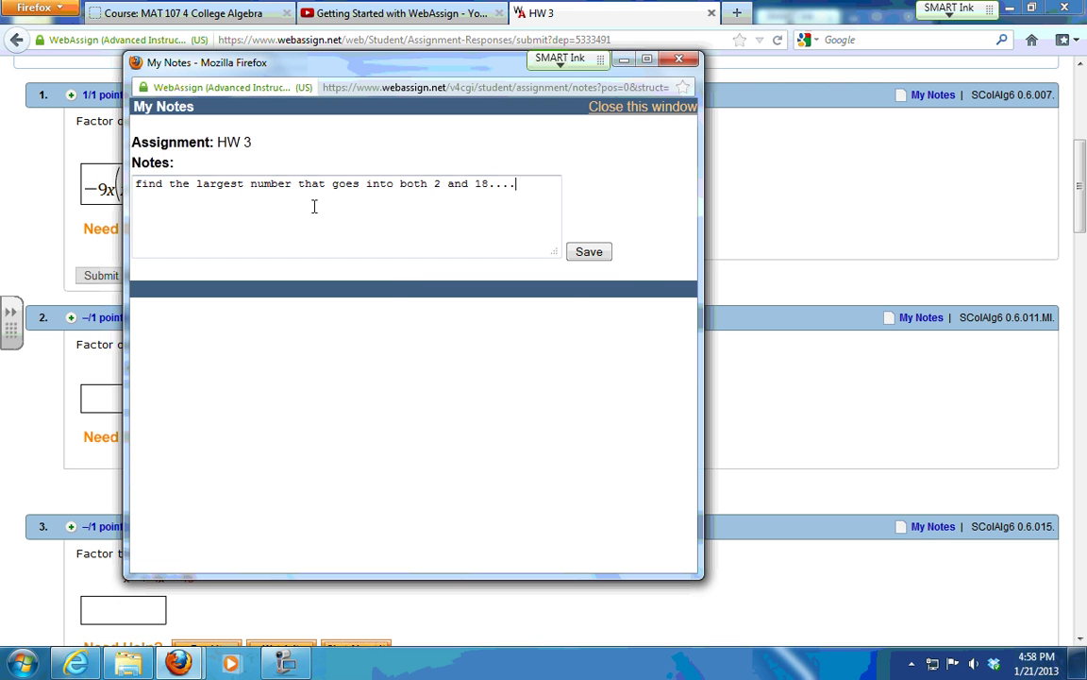
click(602, 255)
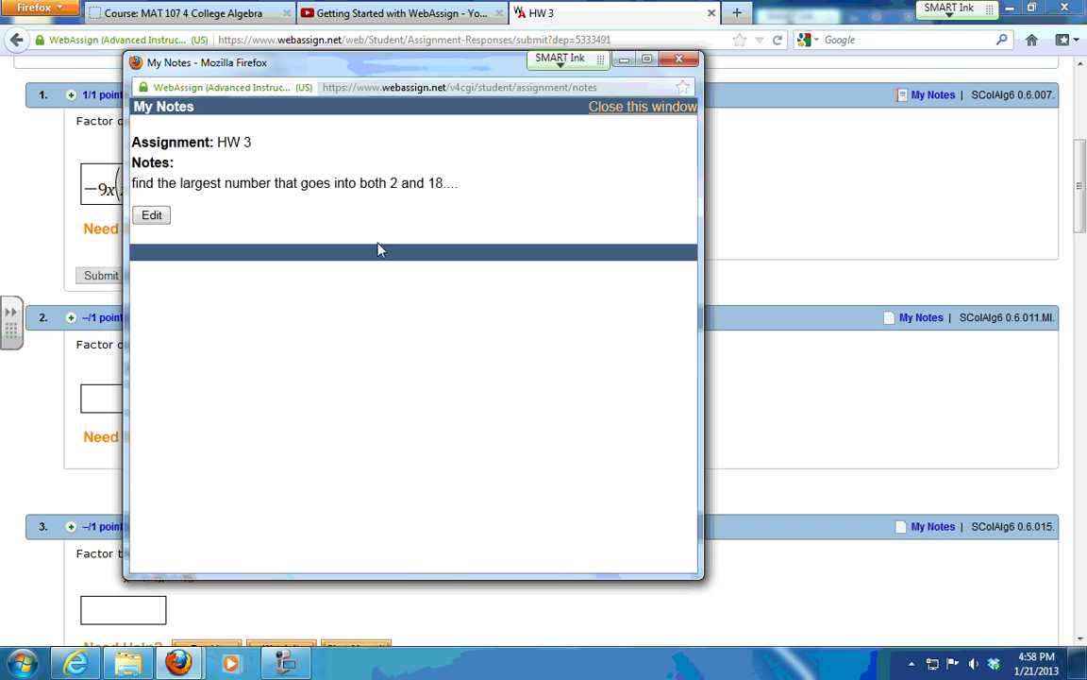
click(646, 109)
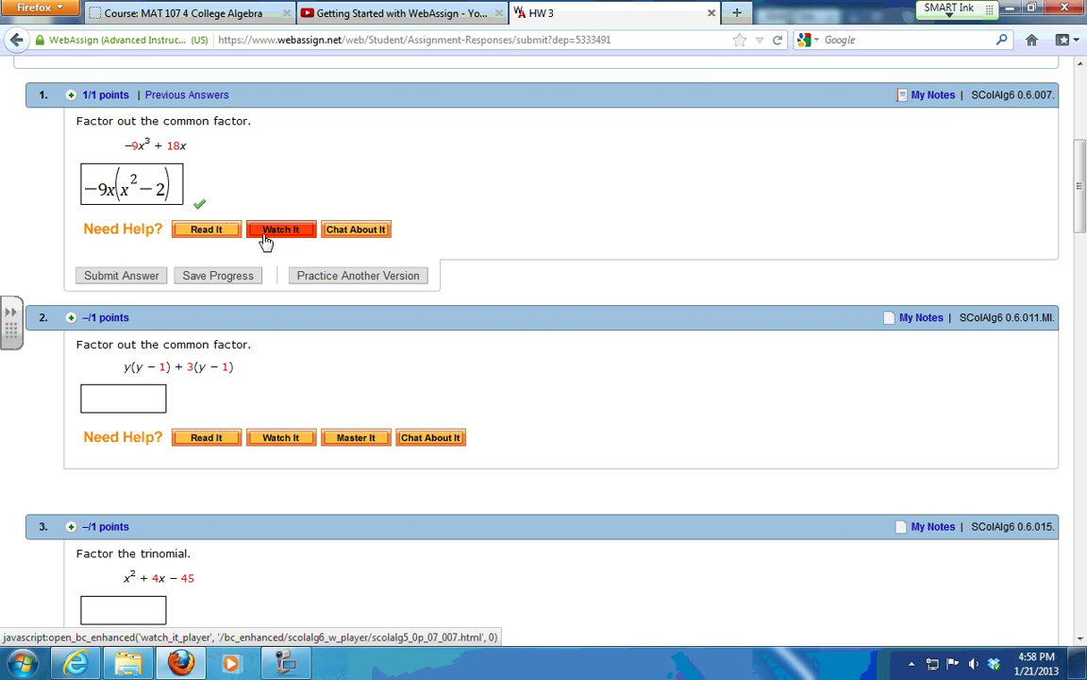
Reopen the saved note for question 1 in edit mode and close it without changing the text
click(934, 96)
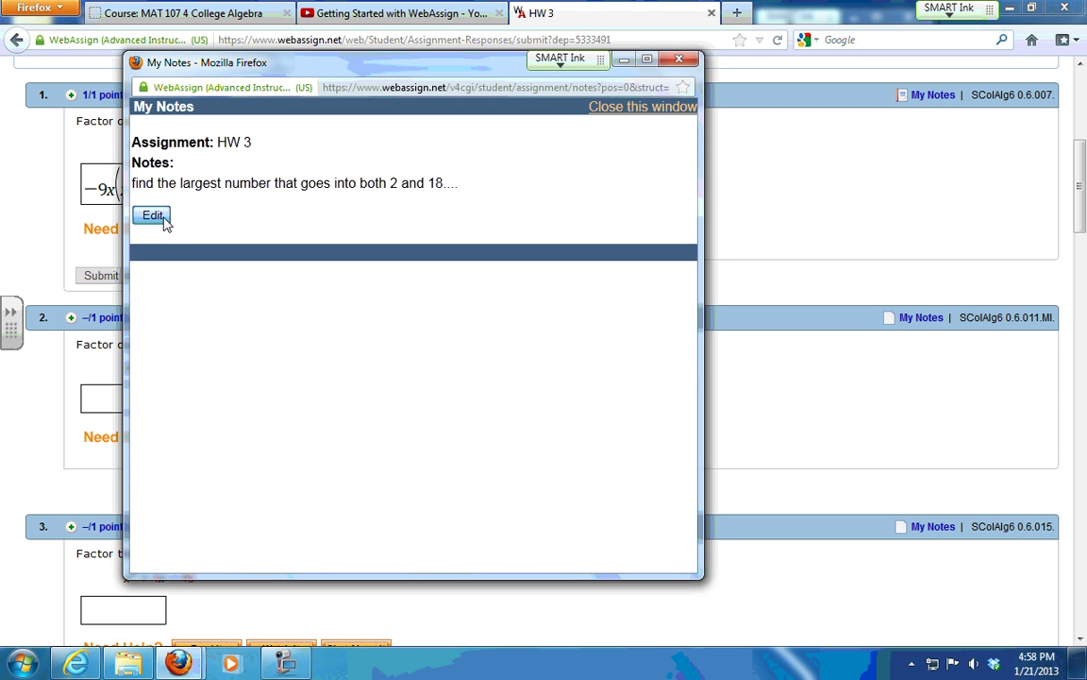
click(154, 216)
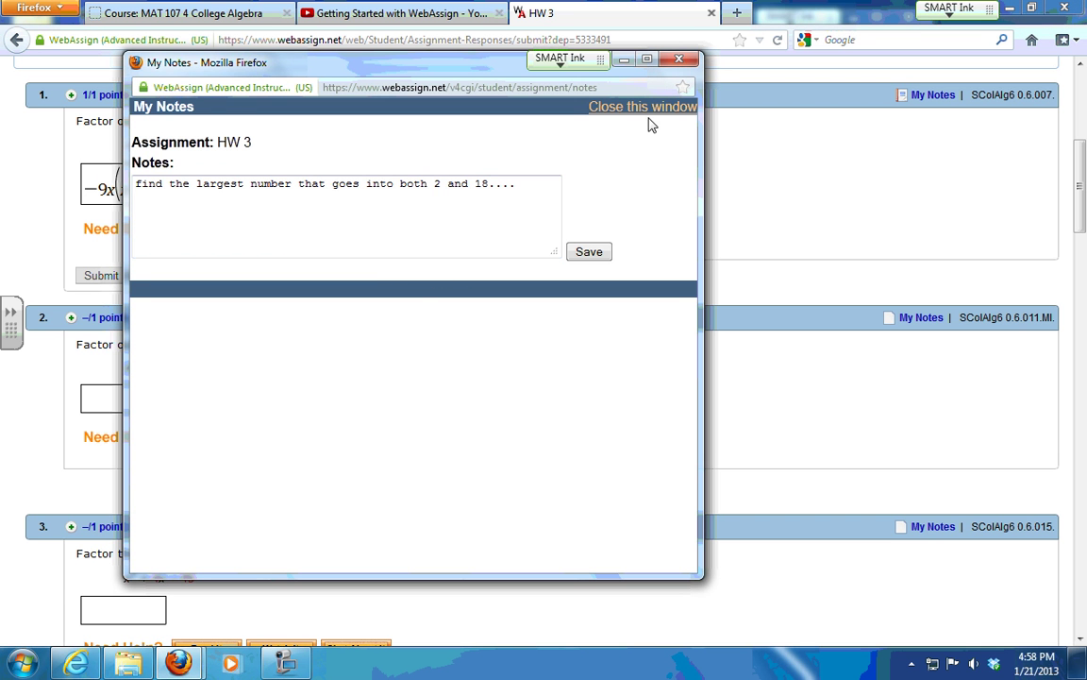
click(604, 106)
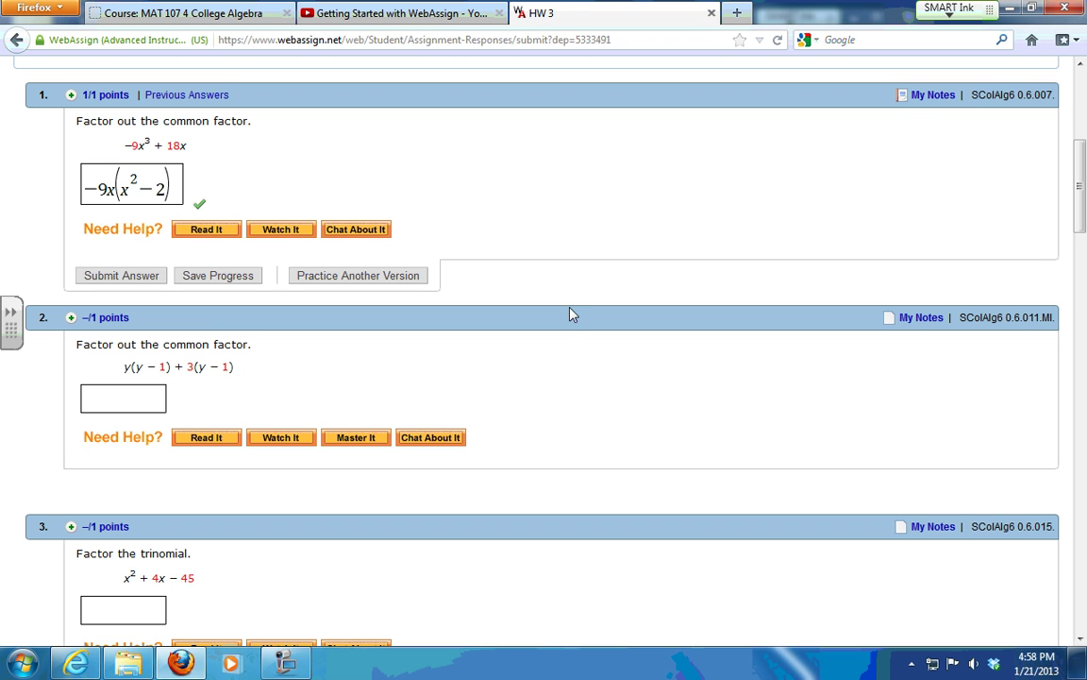
Open the Master It tutorial for question 2, examine its partly worked solution and answer blanks, and close it
scroll(573, 311, down, 4)
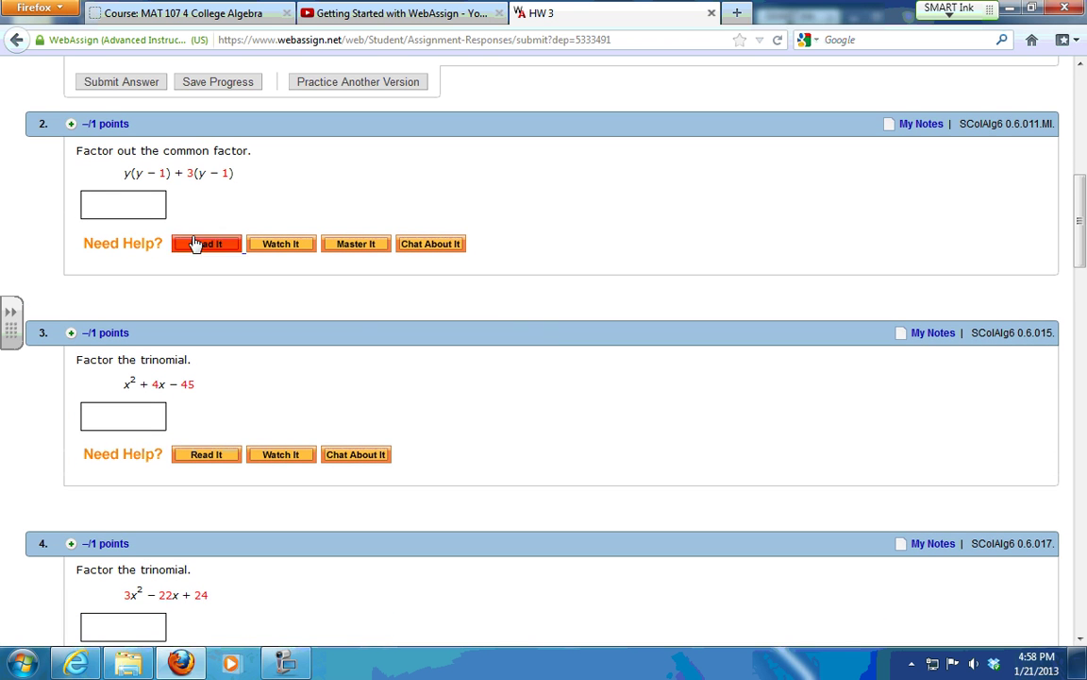
click(137, 203)
click(355, 244)
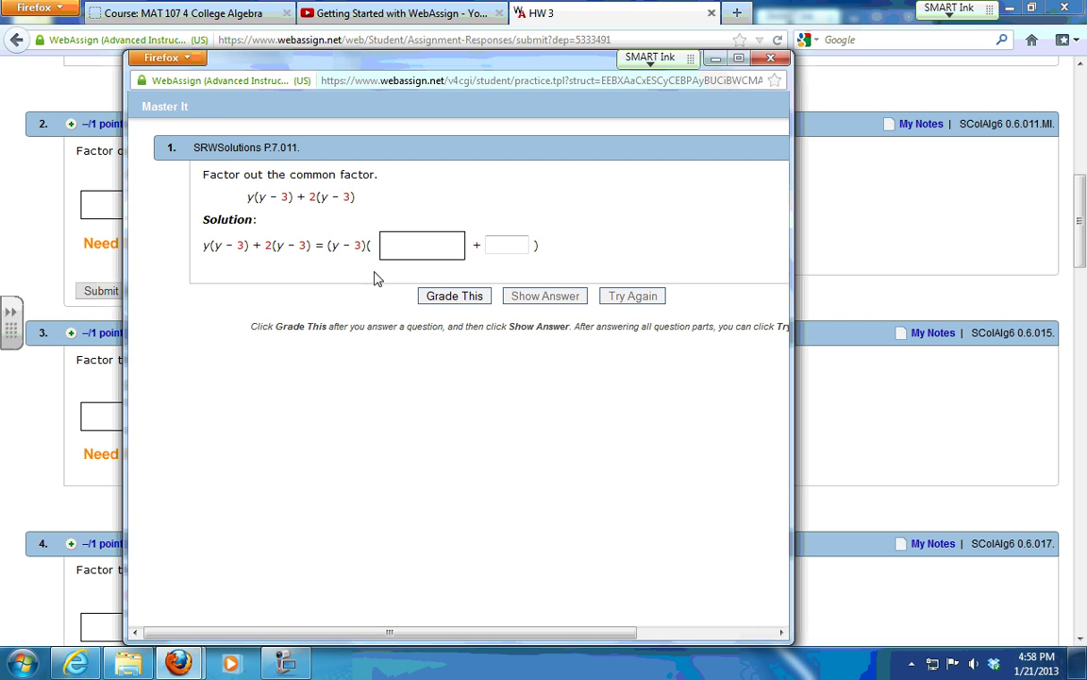
click(385, 243)
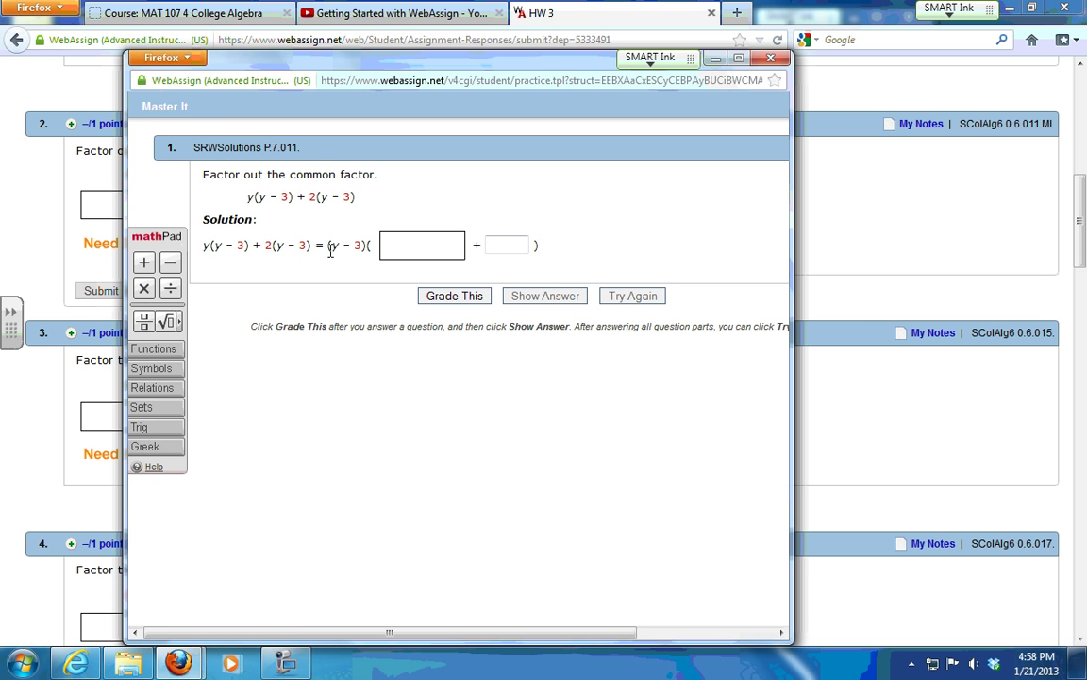
drag(328, 244, 362, 244)
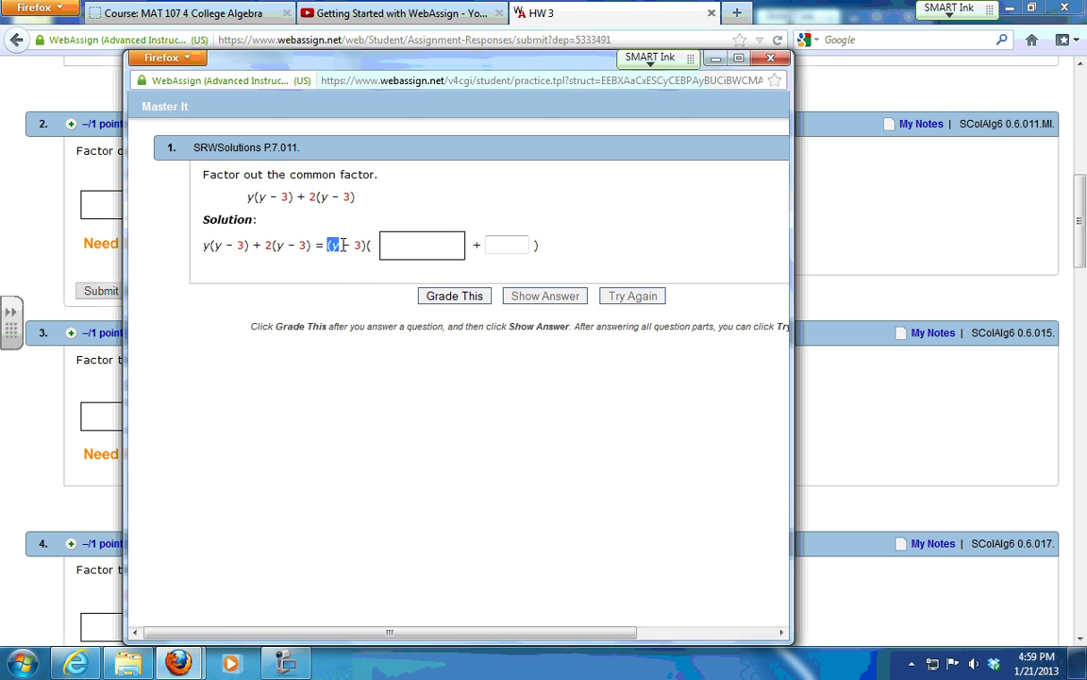
click(422, 255)
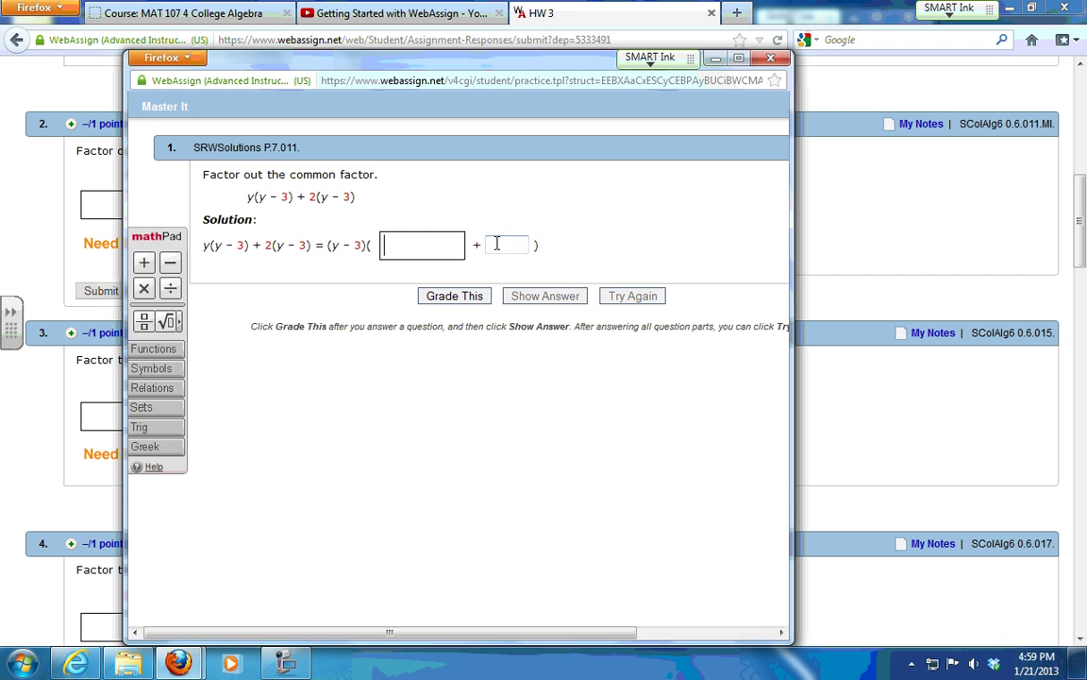
click(497, 245)
click(417, 252)
click(771, 57)
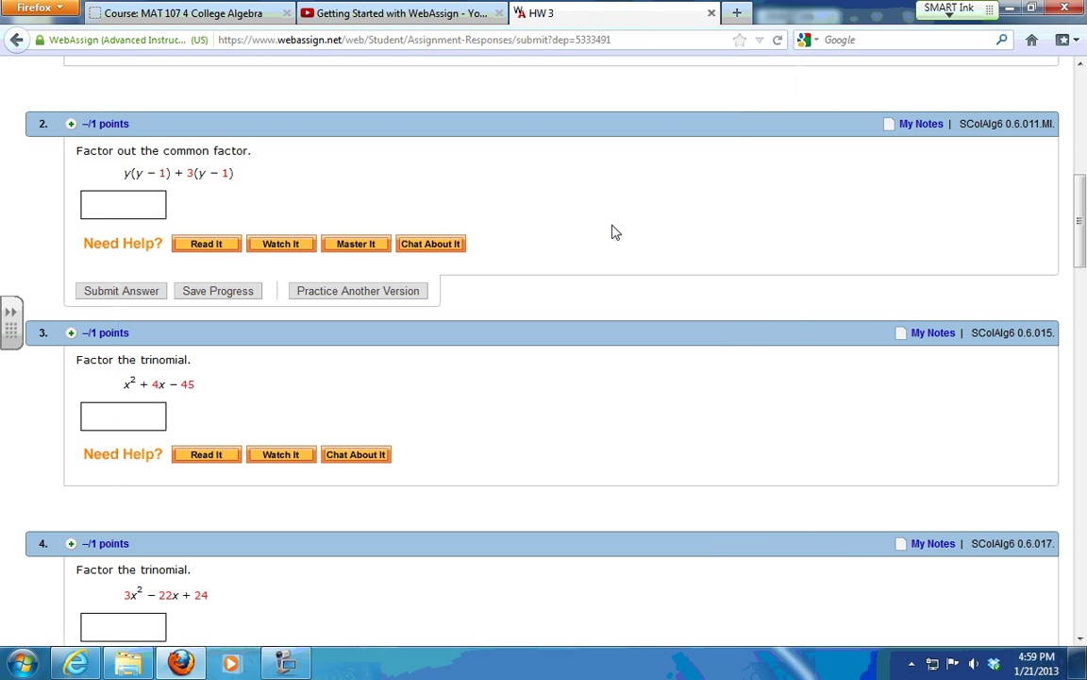
View the Ask Your Teacher form and the Extension Request form for HW 3, closing each without sending a request
scroll(613, 233, down, 5)
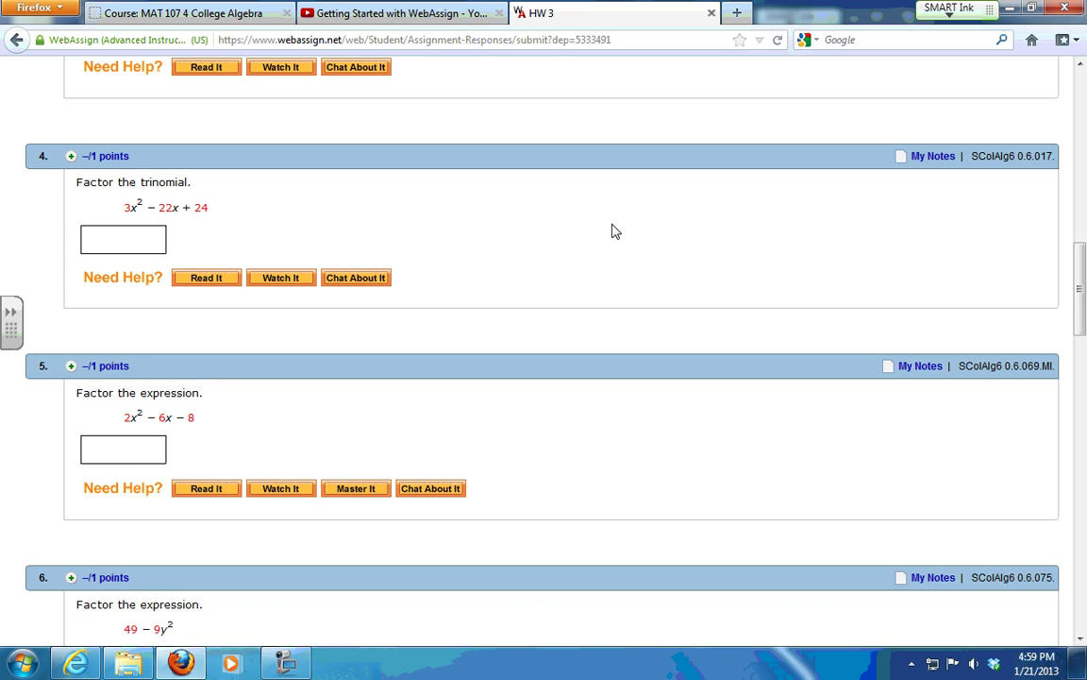
scroll(616, 231, up, 10)
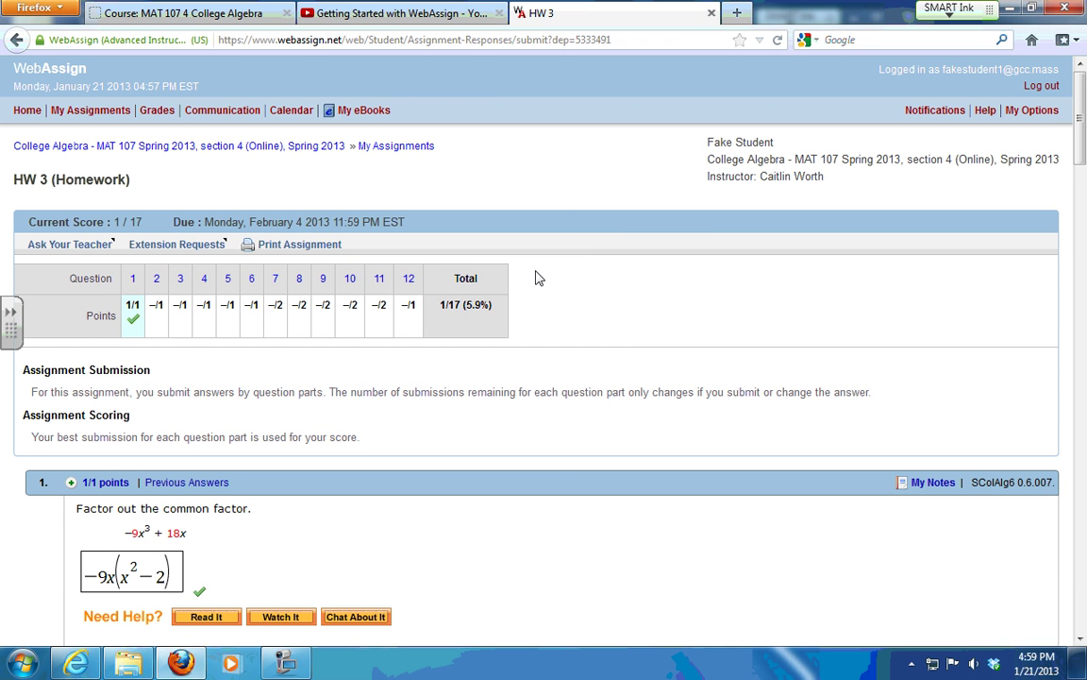
scroll(514, 298, down, 3)
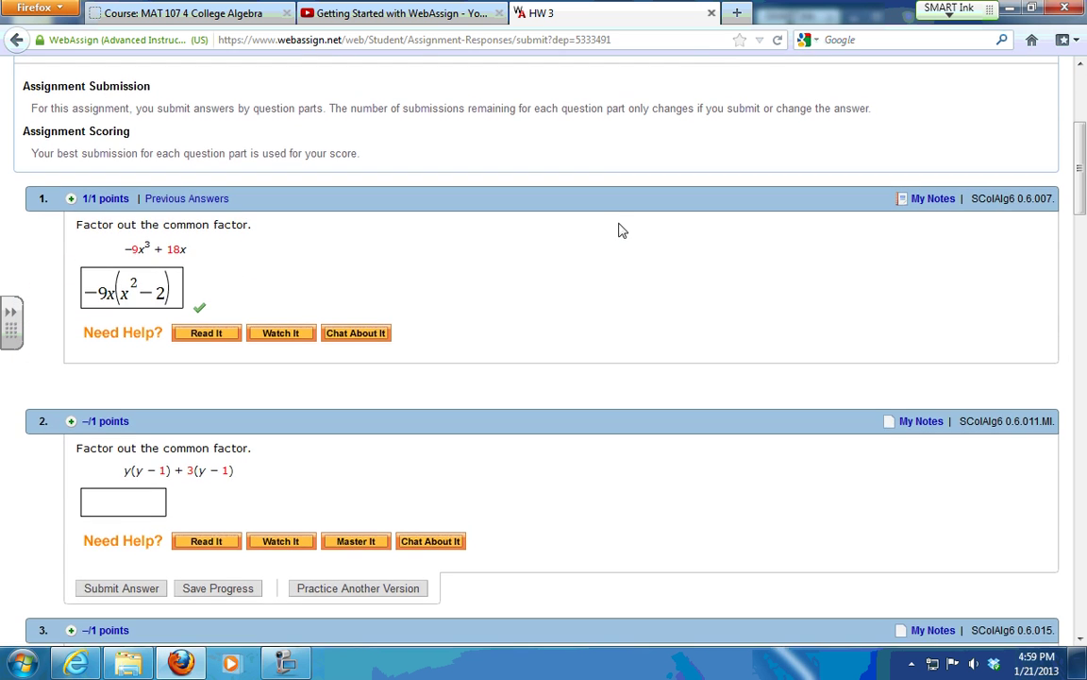
scroll(618, 230, up, 3)
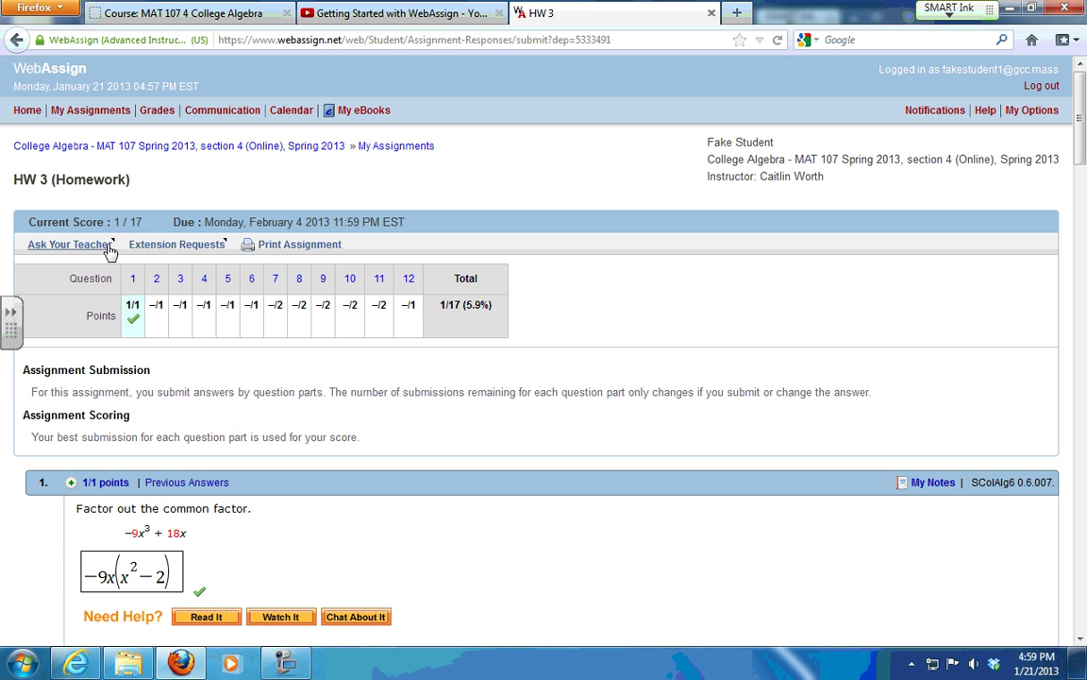
click(76, 247)
click(224, 230)
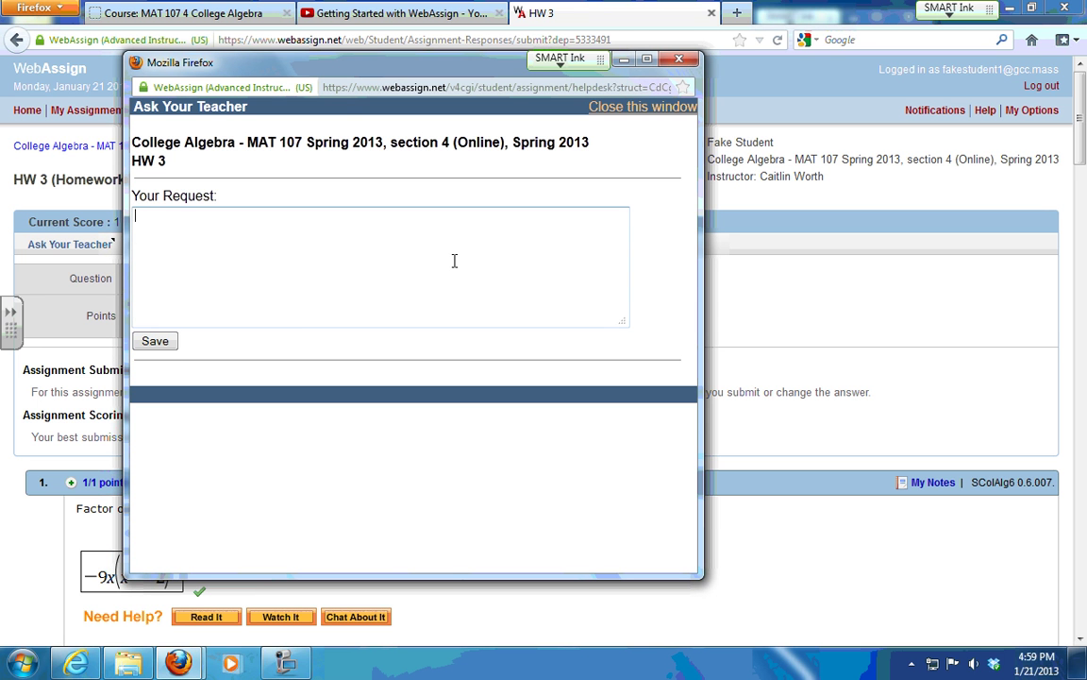
click(648, 110)
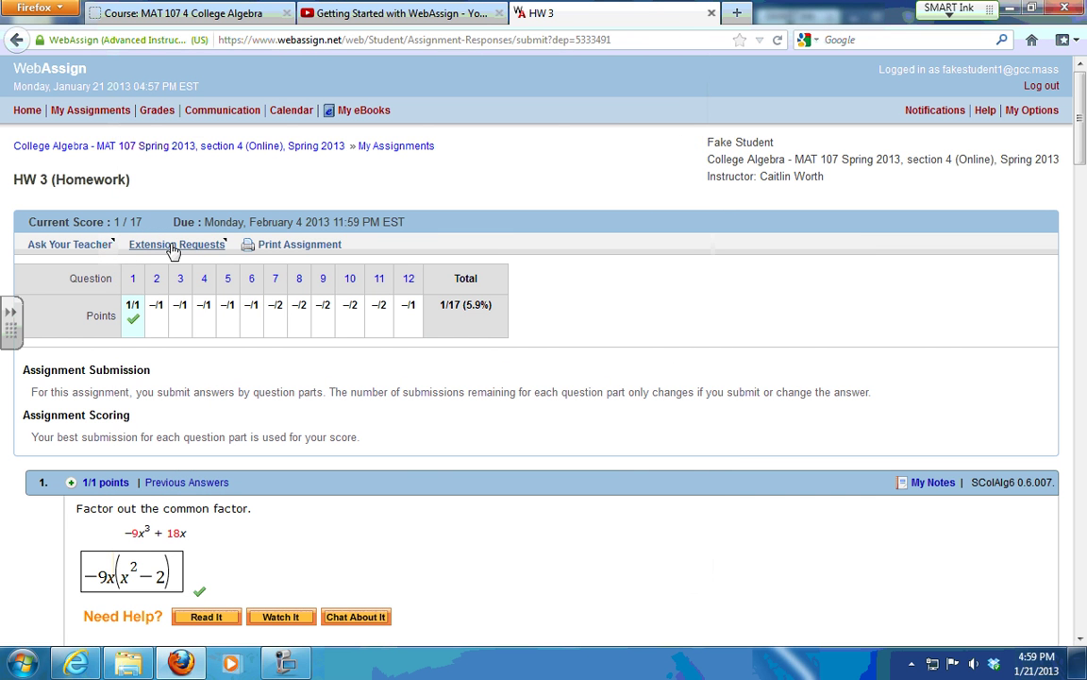
click(174, 245)
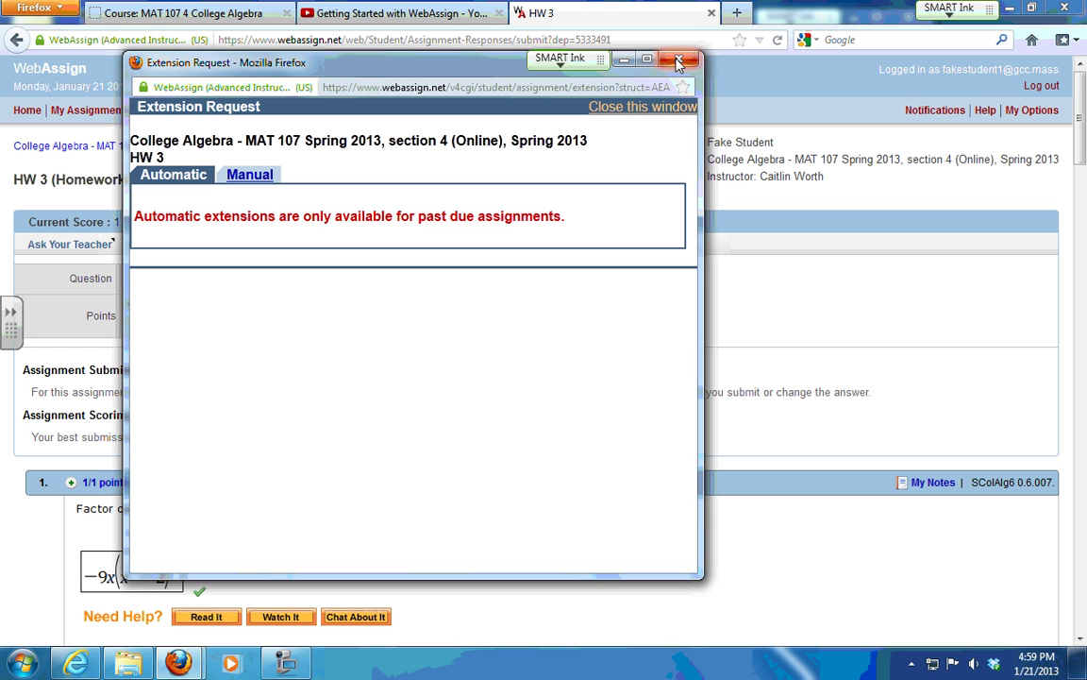
click(670, 114)
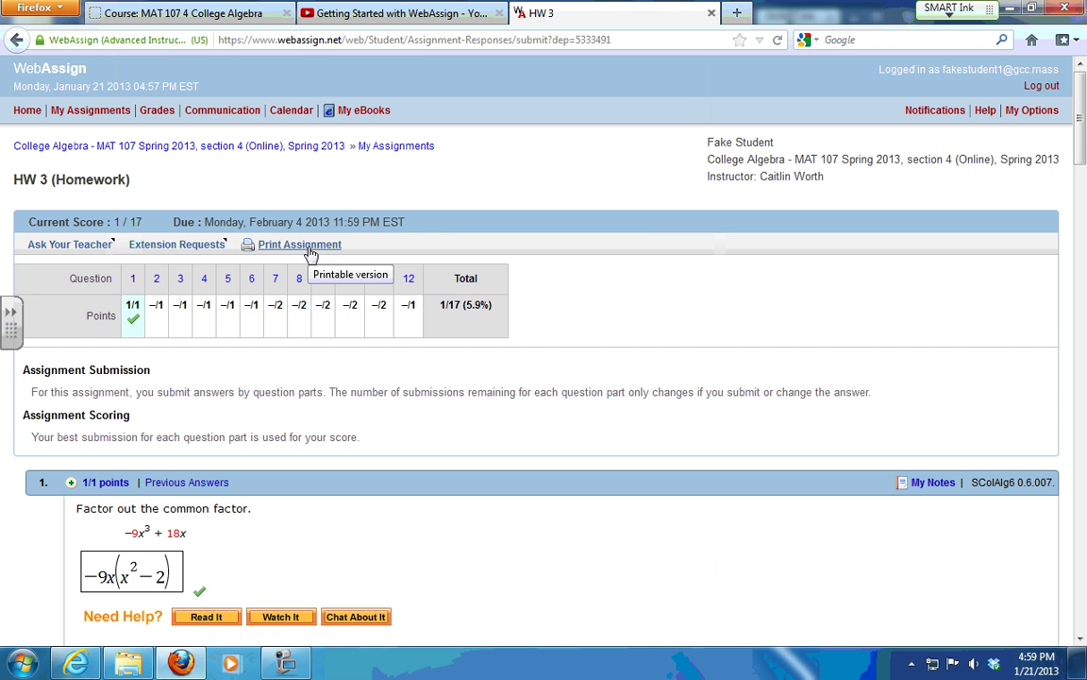
Review the HW 3 questions through question 12 and examine the whole-assignment submit and save options at the end
scroll(589, 323, down, 9)
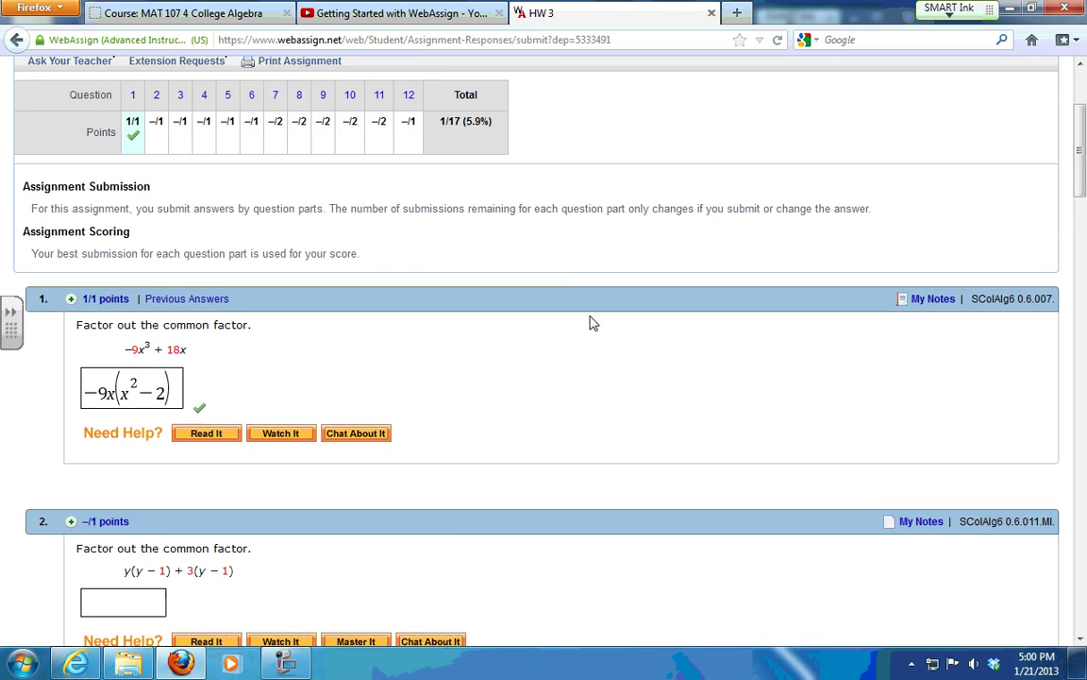
scroll(568, 348, down, 8)
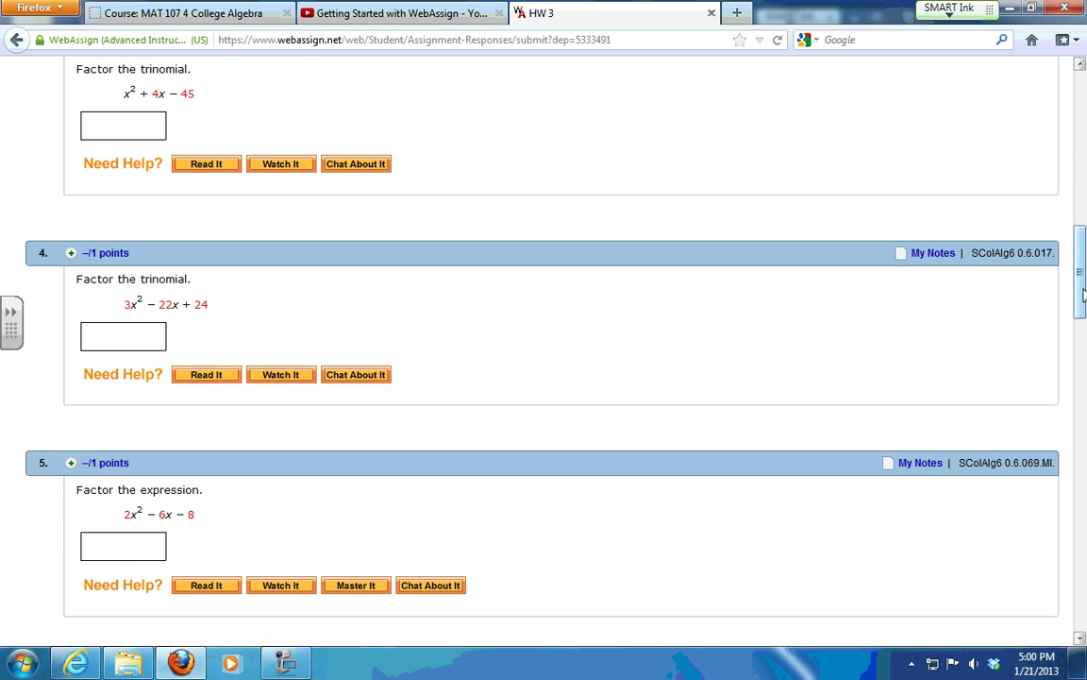
drag(1084, 302, 1083, 620)
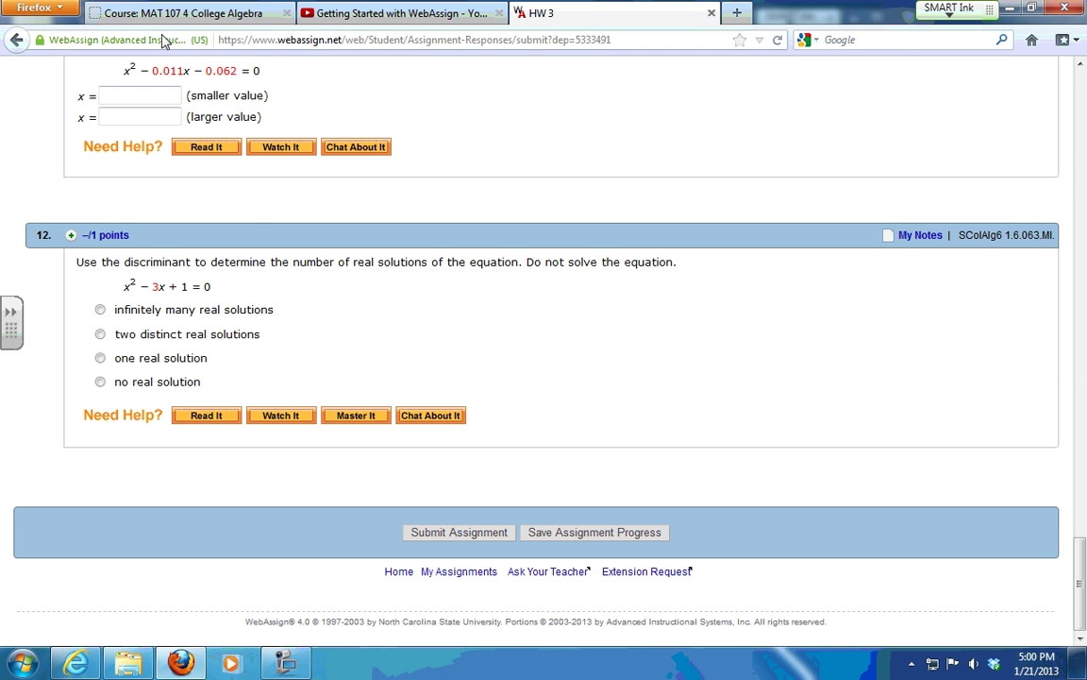
scroll(306, 229, up, 5)
scroll(306, 228, down, 5)
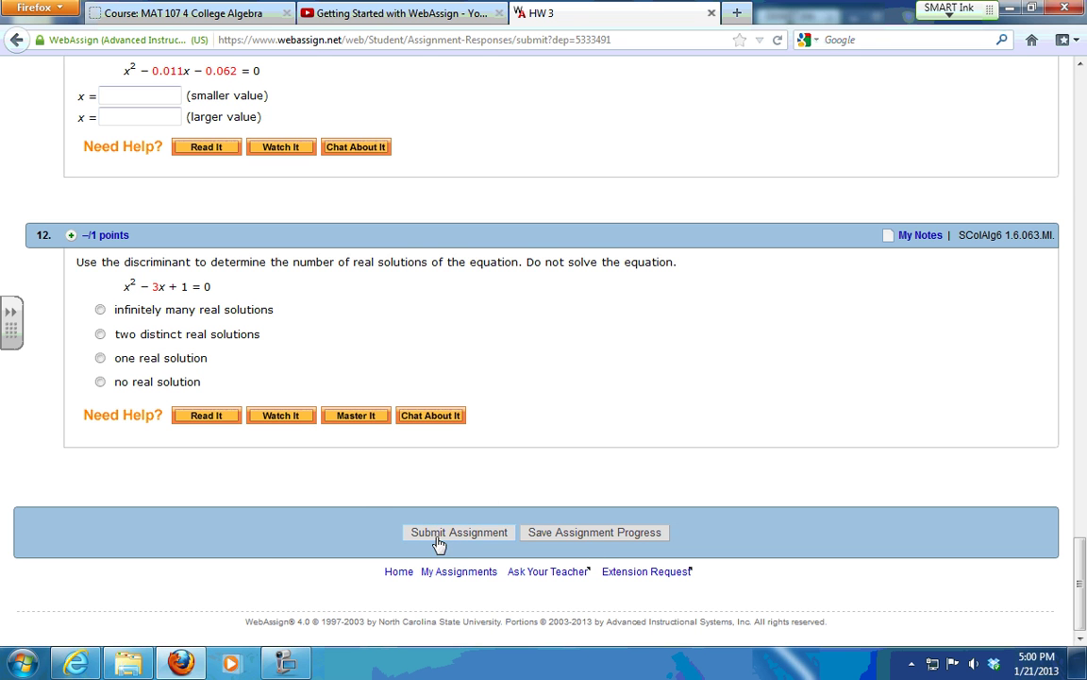
scroll(442, 541, up, 10)
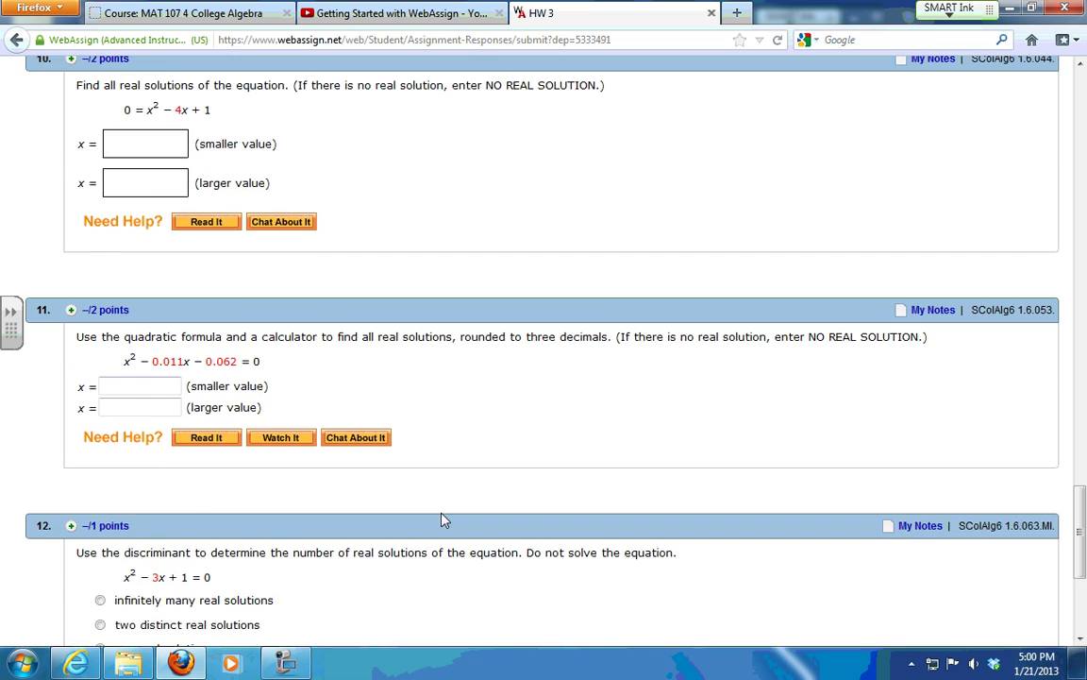
scroll(444, 519, up, 20)
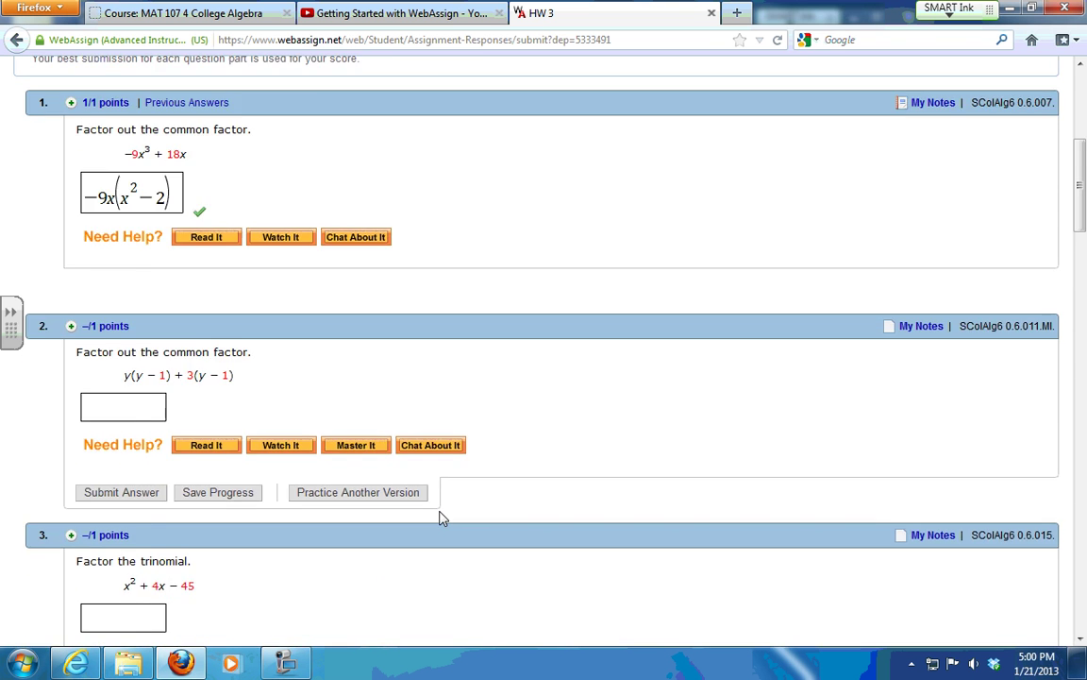
Examine the total score in the HW 3 points table and look back over questions 1 and 2
scroll(439, 518, up, 2)
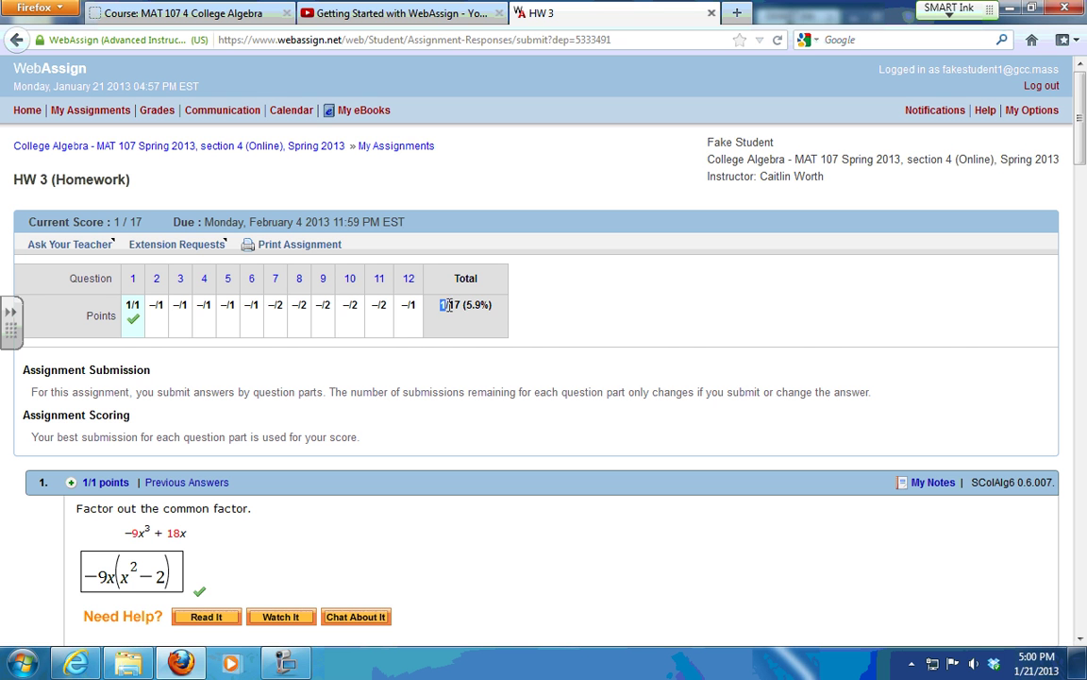
drag(449, 304, 489, 305)
click(505, 320)
scroll(517, 370, down, 3)
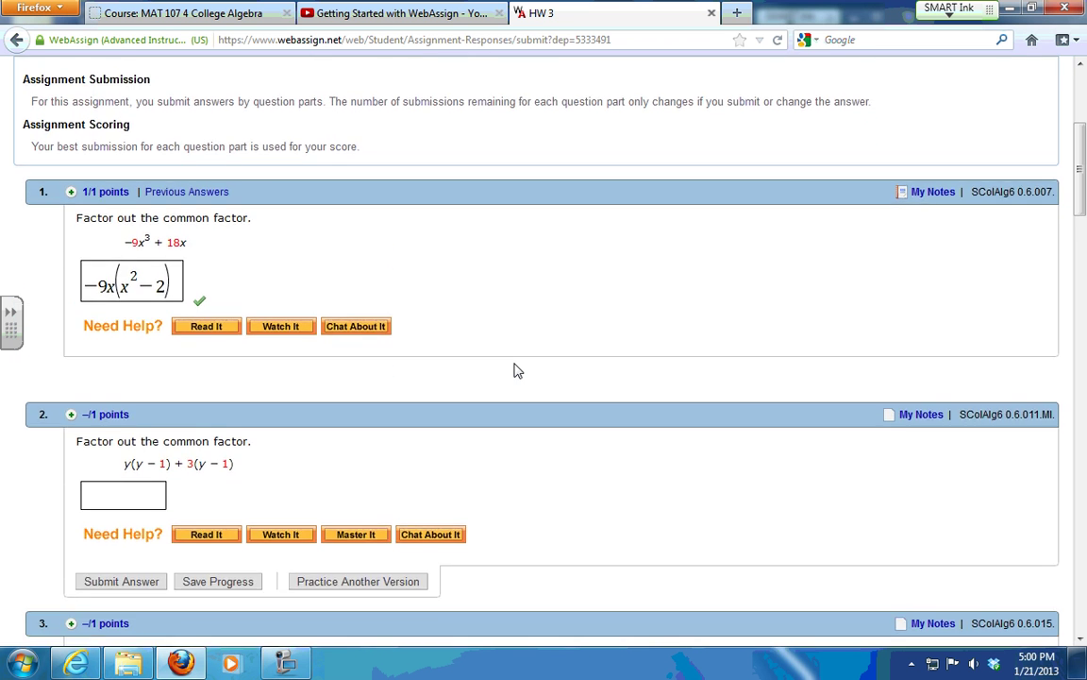
scroll(517, 370, up, 2)
scroll(518, 370, up, 2)
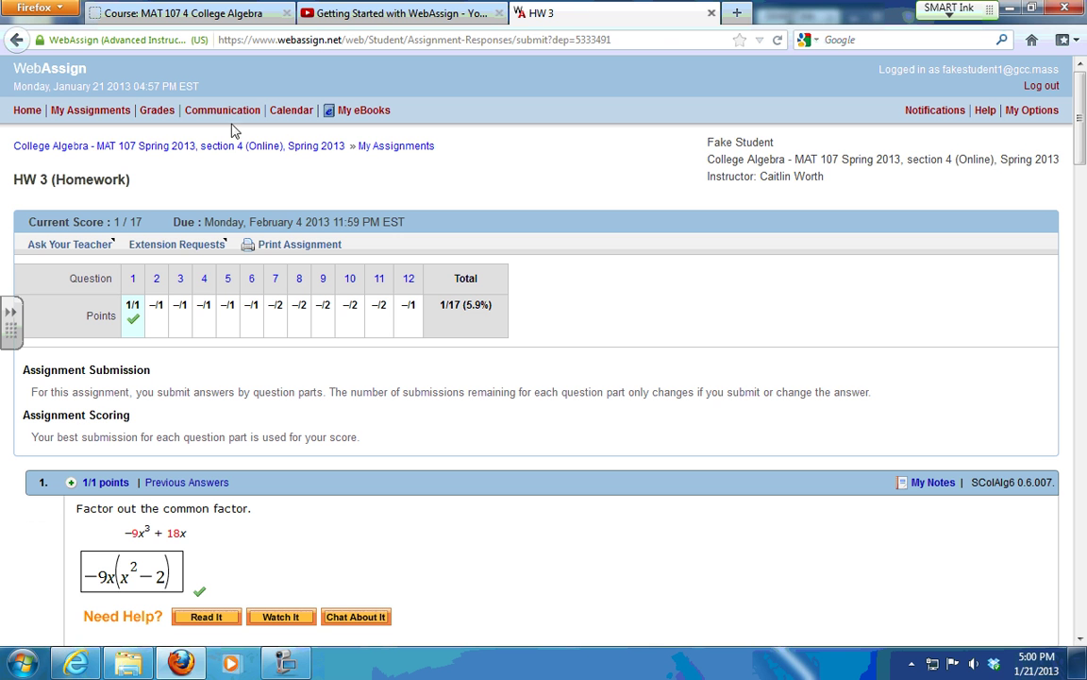
Return to the Home page and look over the current assignments list and the class information
click(26, 111)
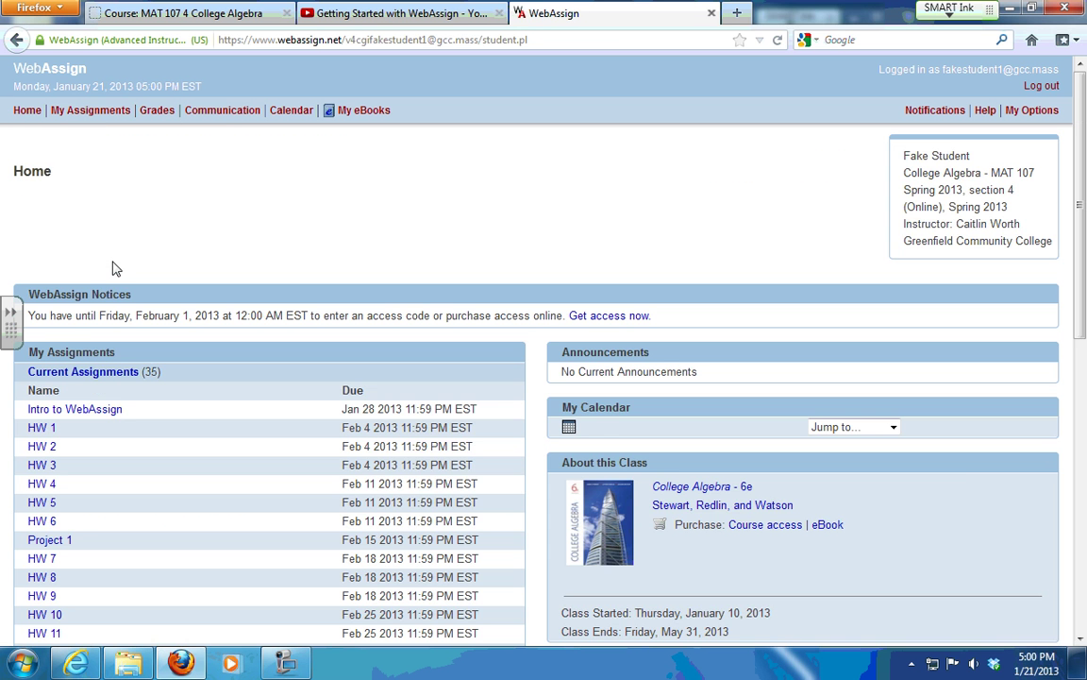
scroll(142, 283, down, 4)
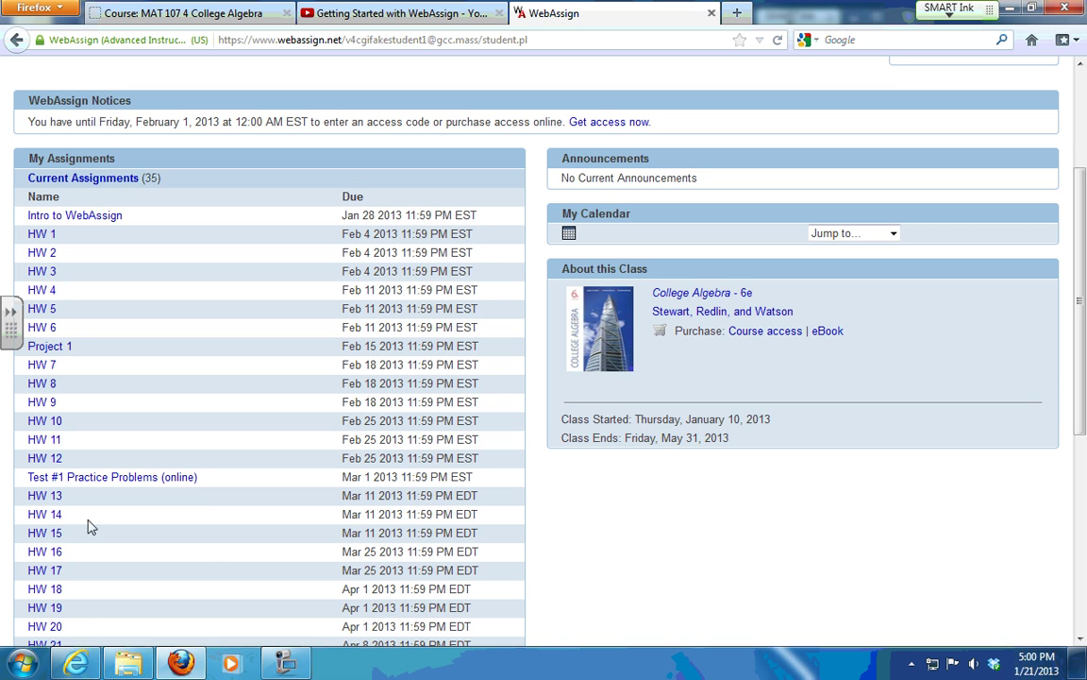
scroll(208, 524, up, 4)
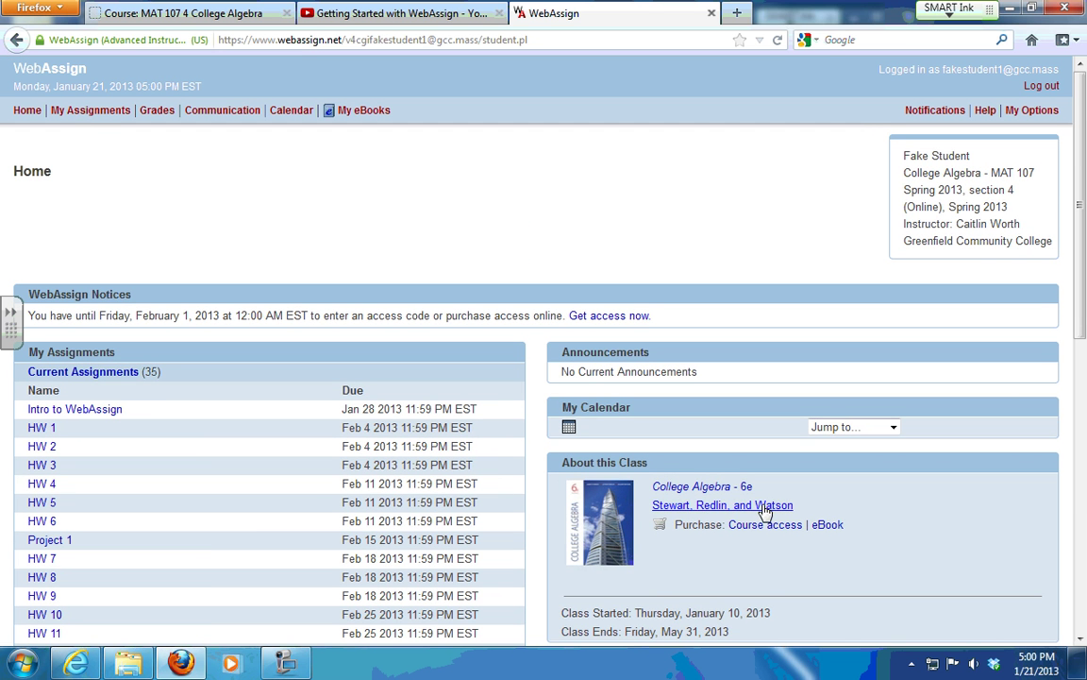
Open My Assignments, check the scores of the current assignments, and view the past and all assignments lists
click(85, 113)
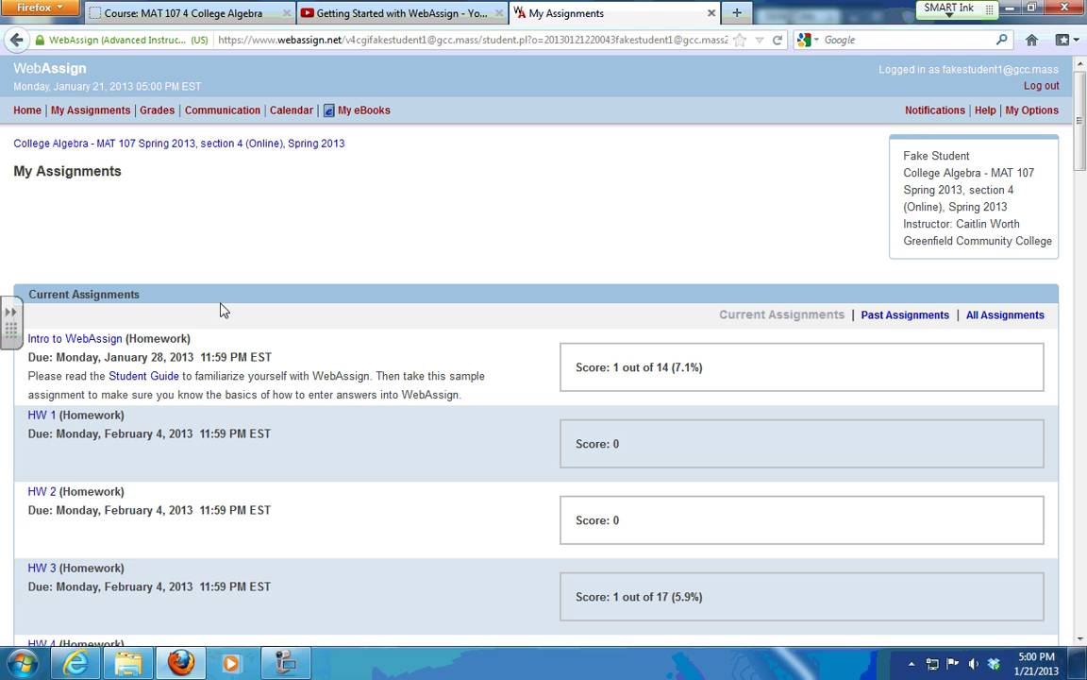
scroll(261, 321, down, 4)
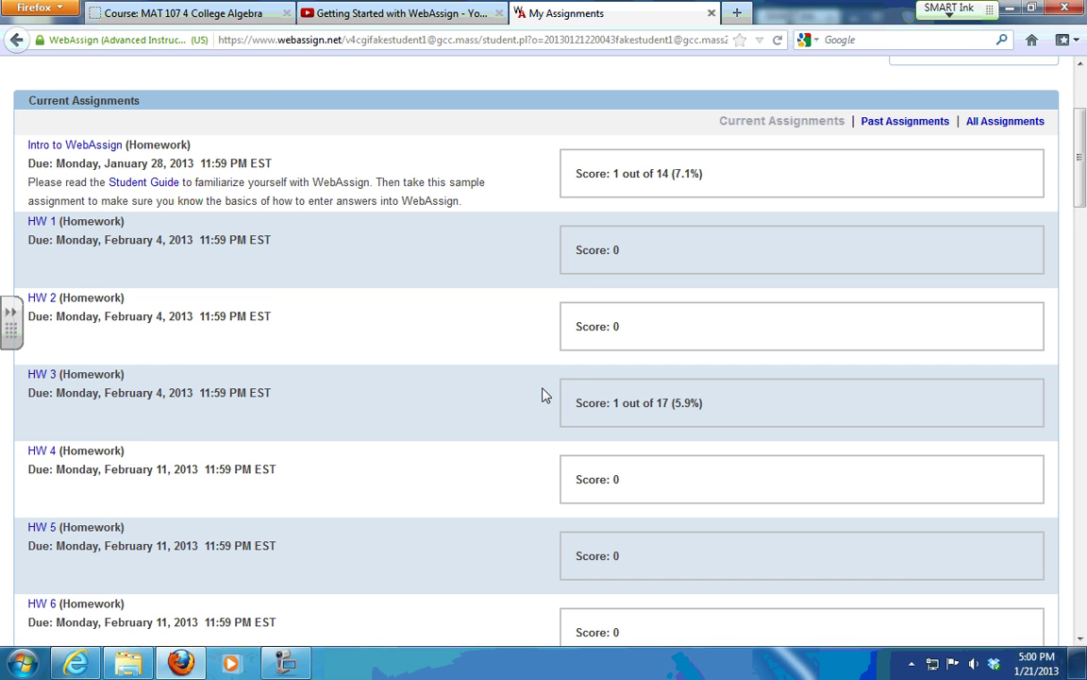
scroll(543, 394, up, 4)
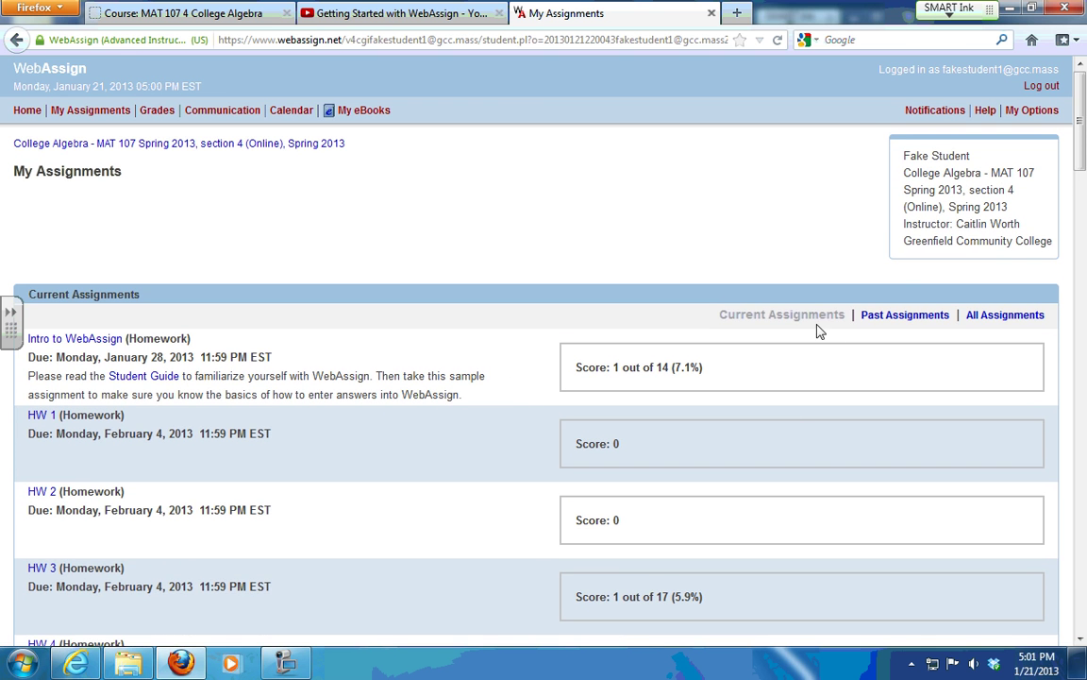
click(904, 317)
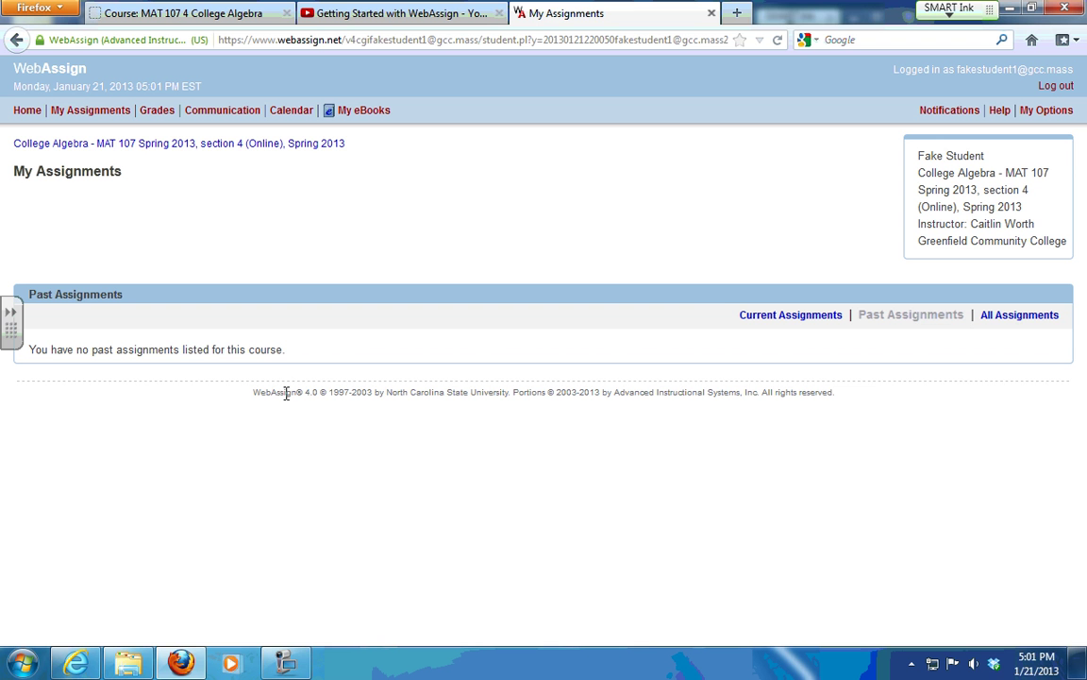
click(1032, 317)
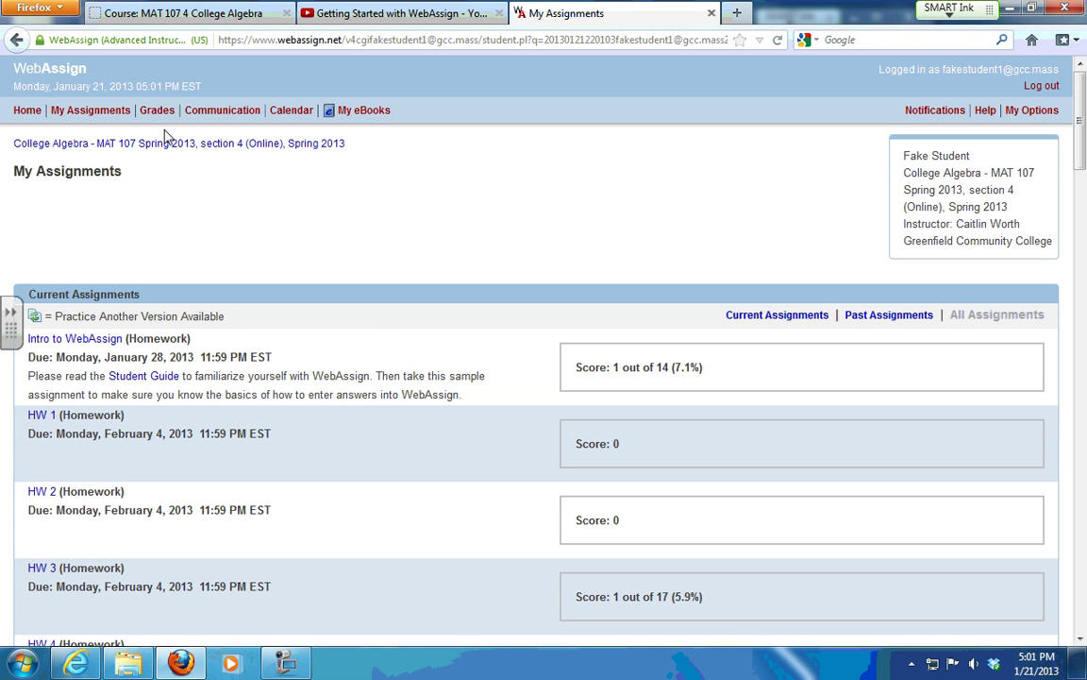
View the Grades page and the Communication page with its class forums and private messages
click(156, 113)
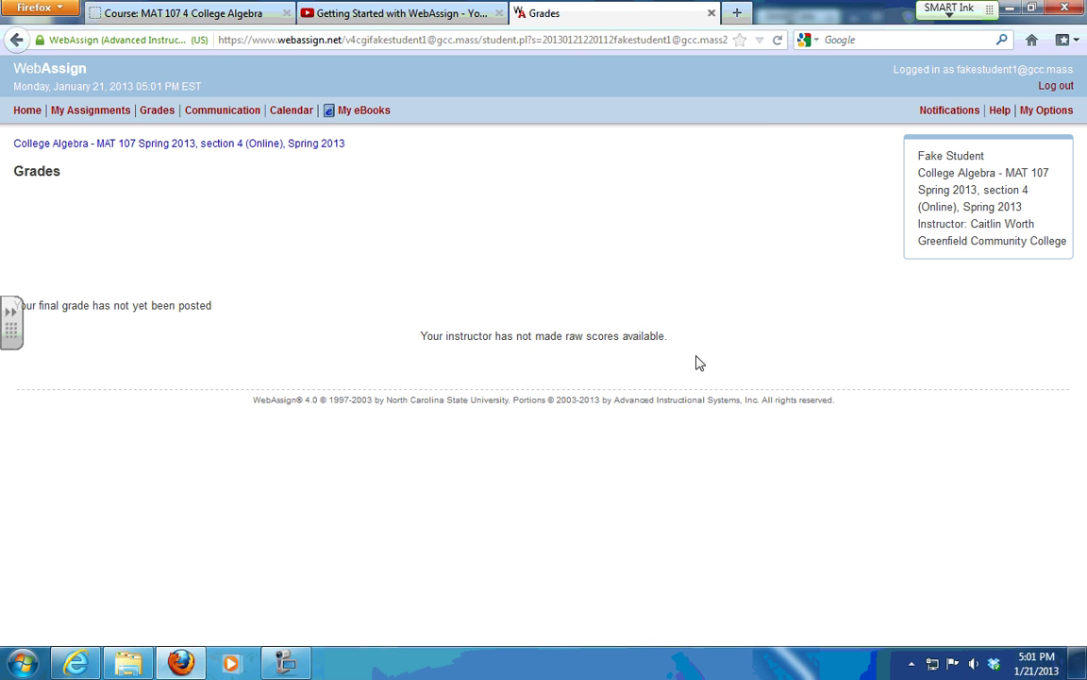
click(209, 112)
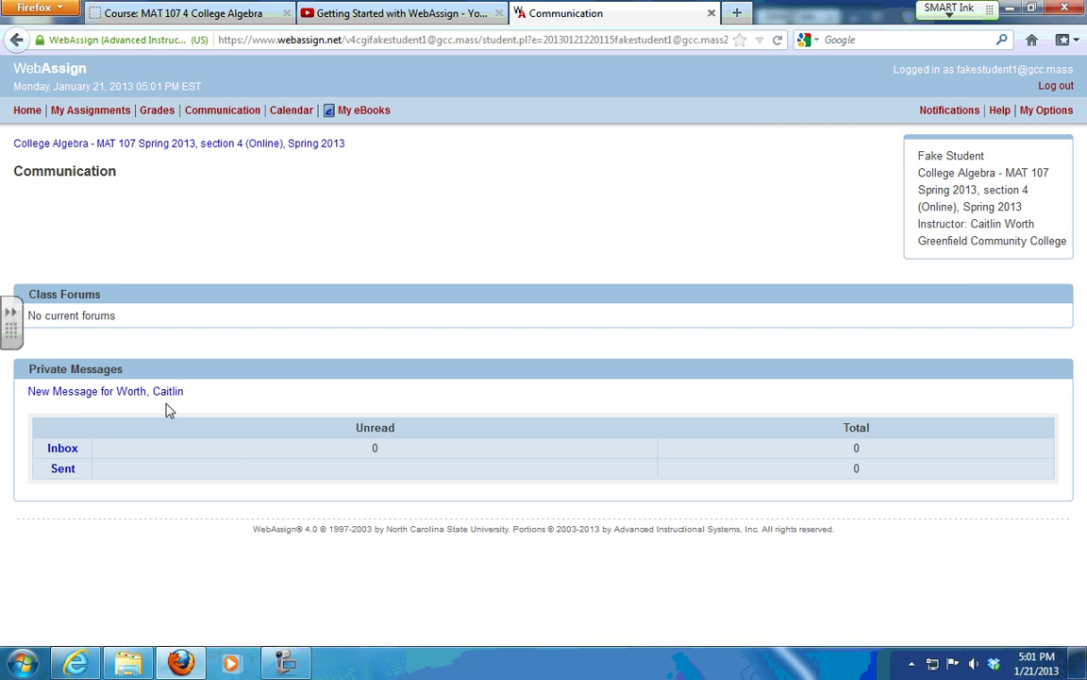
Check the January 2013 calendar for due assignments, and view and dismiss the My eBooks access options
click(291, 111)
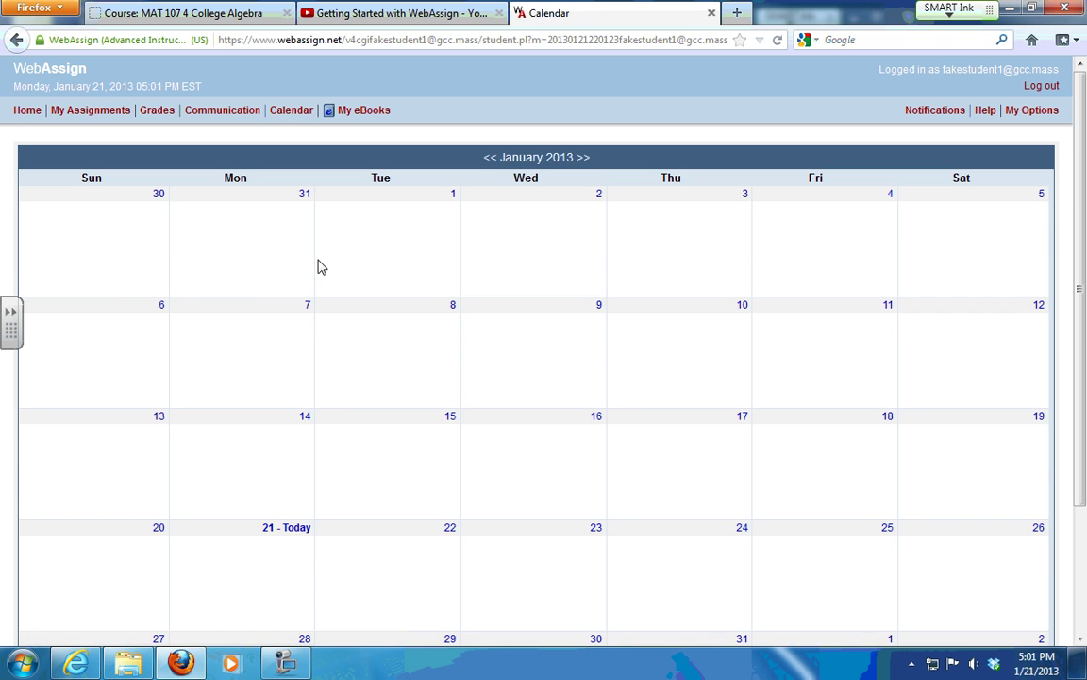
scroll(318, 267, down, 3)
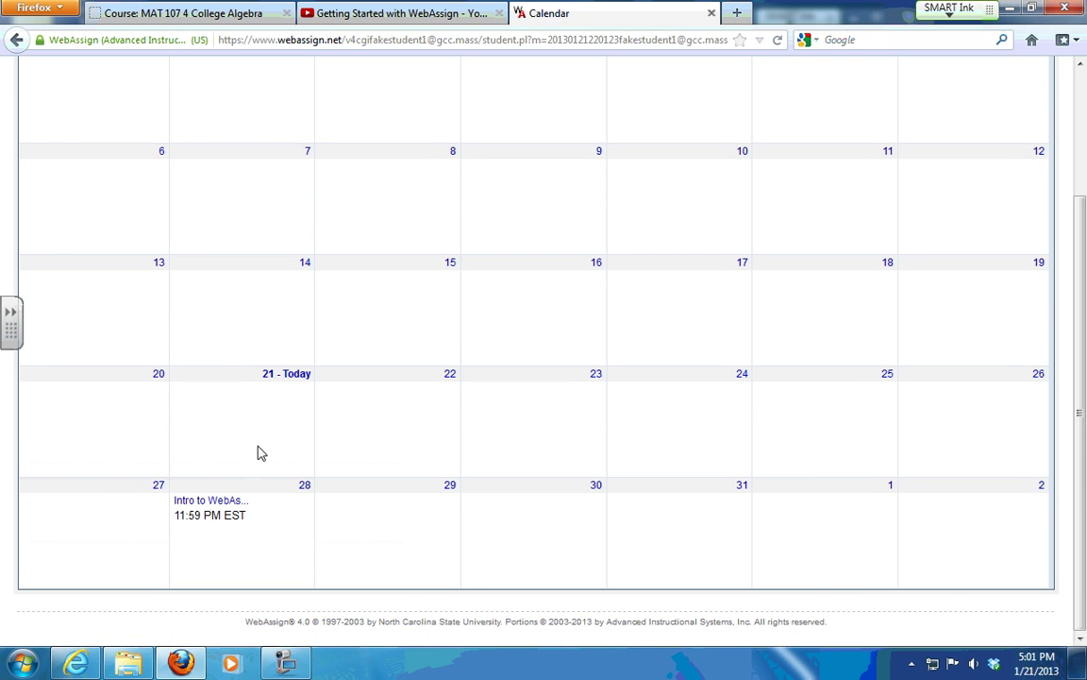
scroll(262, 453, up, 3)
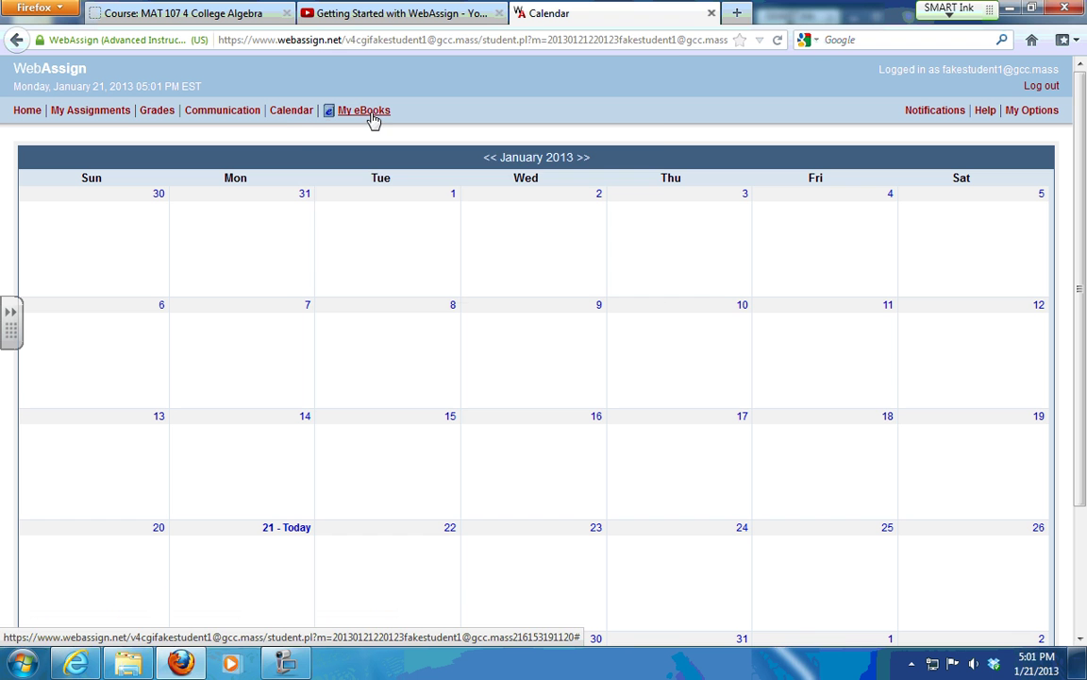
click(372, 117)
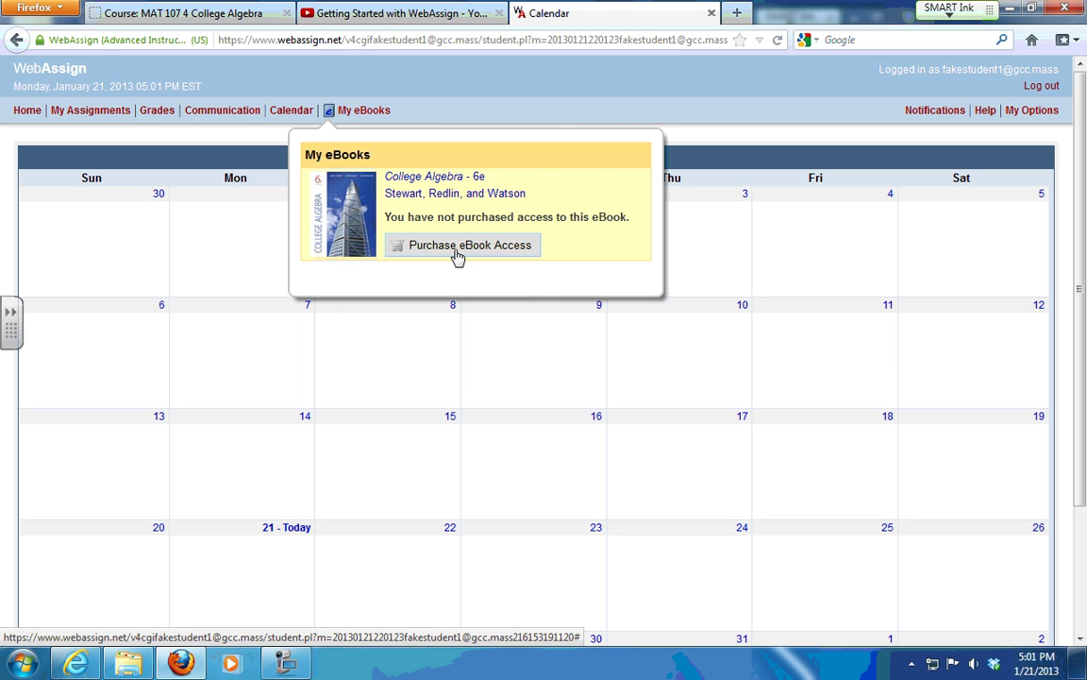
click(478, 115)
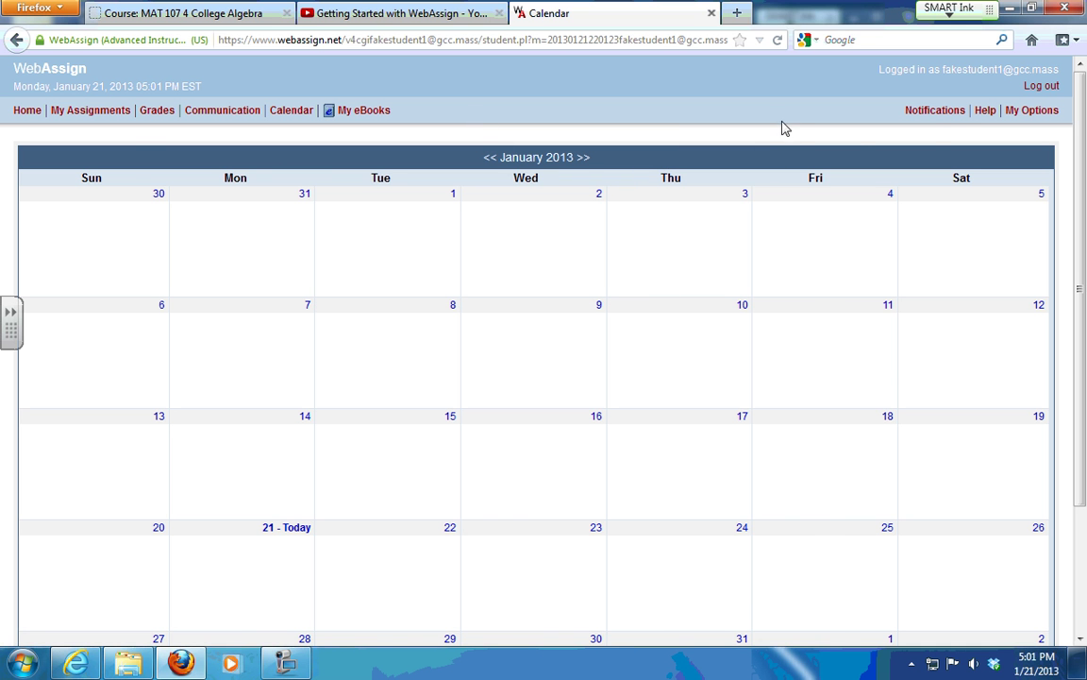
Turn on the 24 hours before due-date reminder and all five immediate notifications, and save the notification settings
click(948, 111)
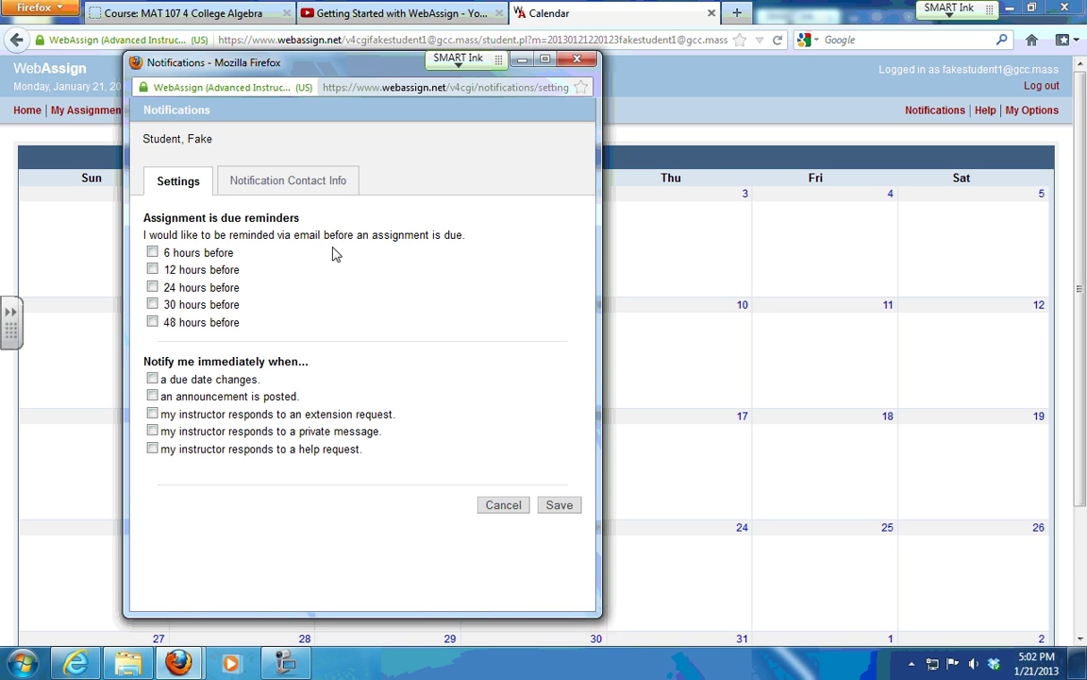
click(152, 287)
click(154, 396)
click(154, 415)
click(560, 506)
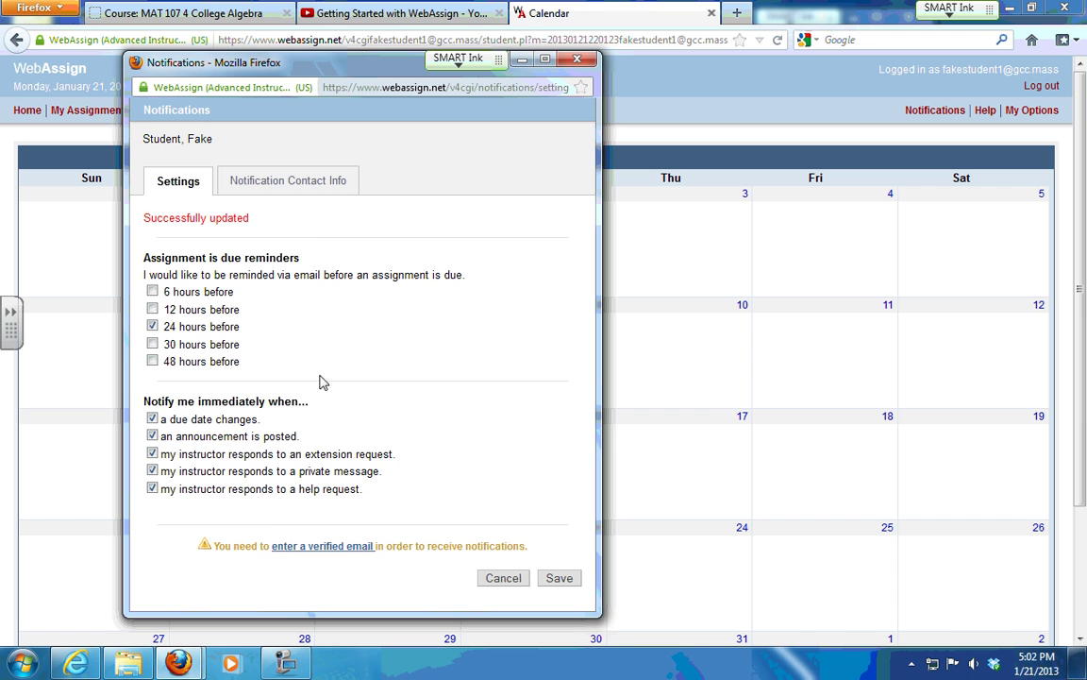
Save the notification contact info with the existing email address and close the Notifications window
click(302, 189)
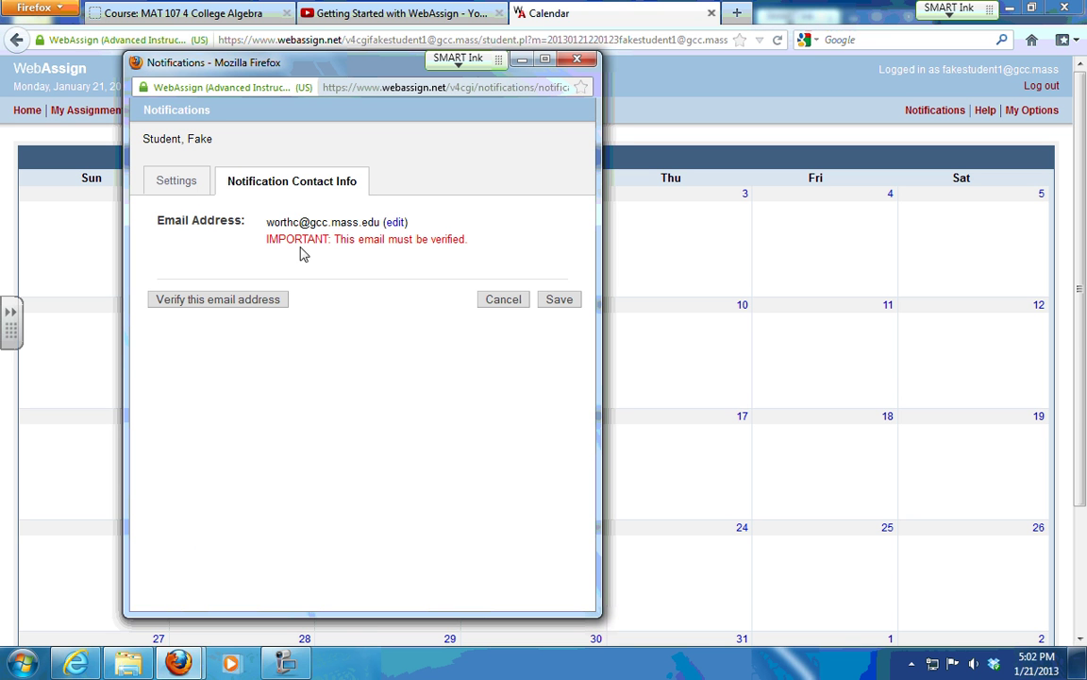
click(560, 300)
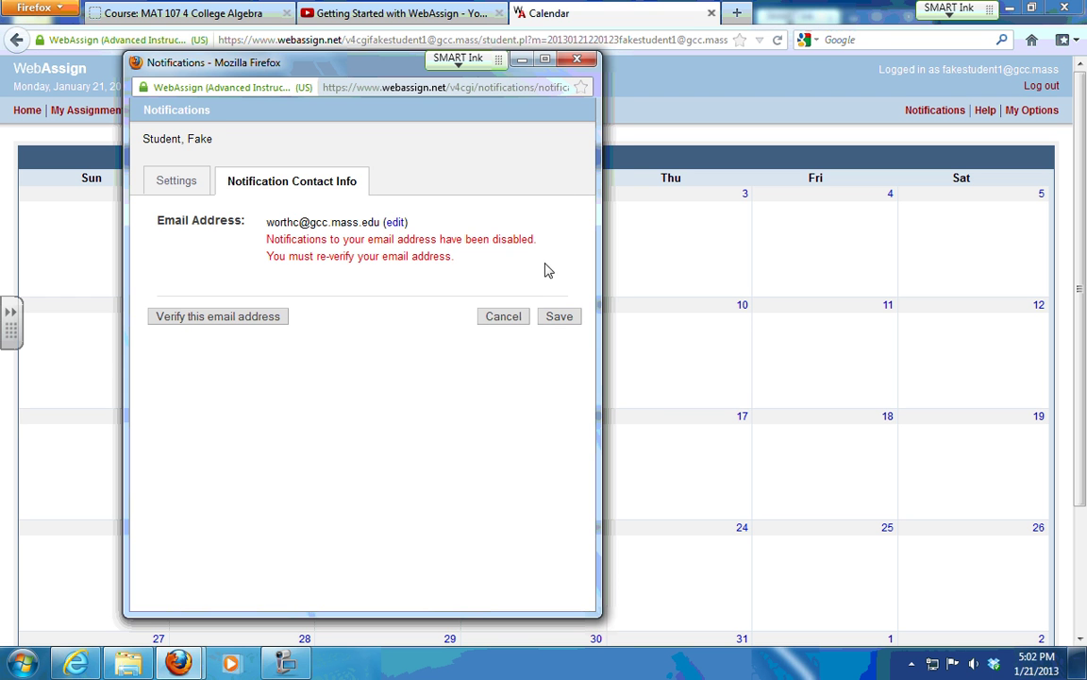
click(577, 60)
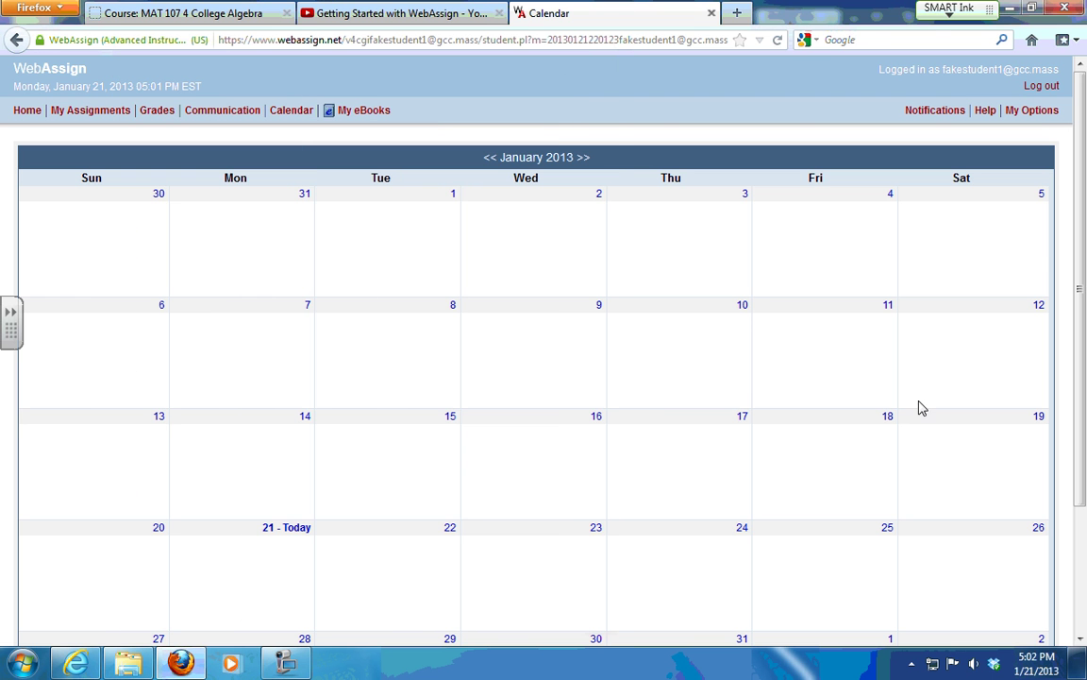
View the Personal Info, Settings and Accounts sections of My Options and close the window without changing anything
click(1043, 113)
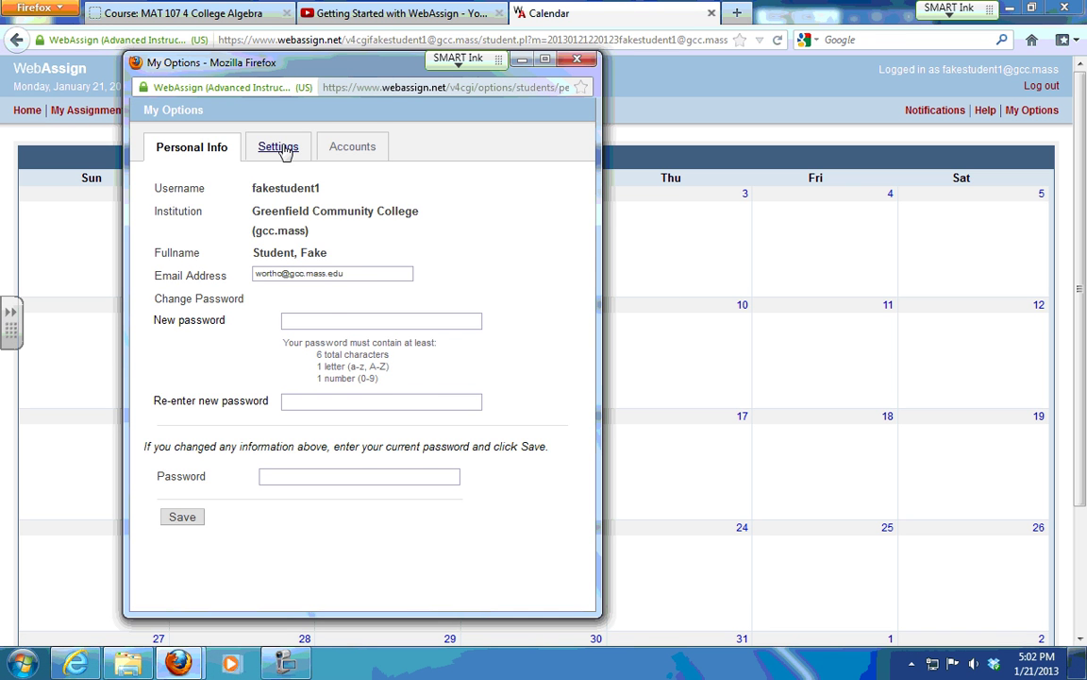
click(286, 151)
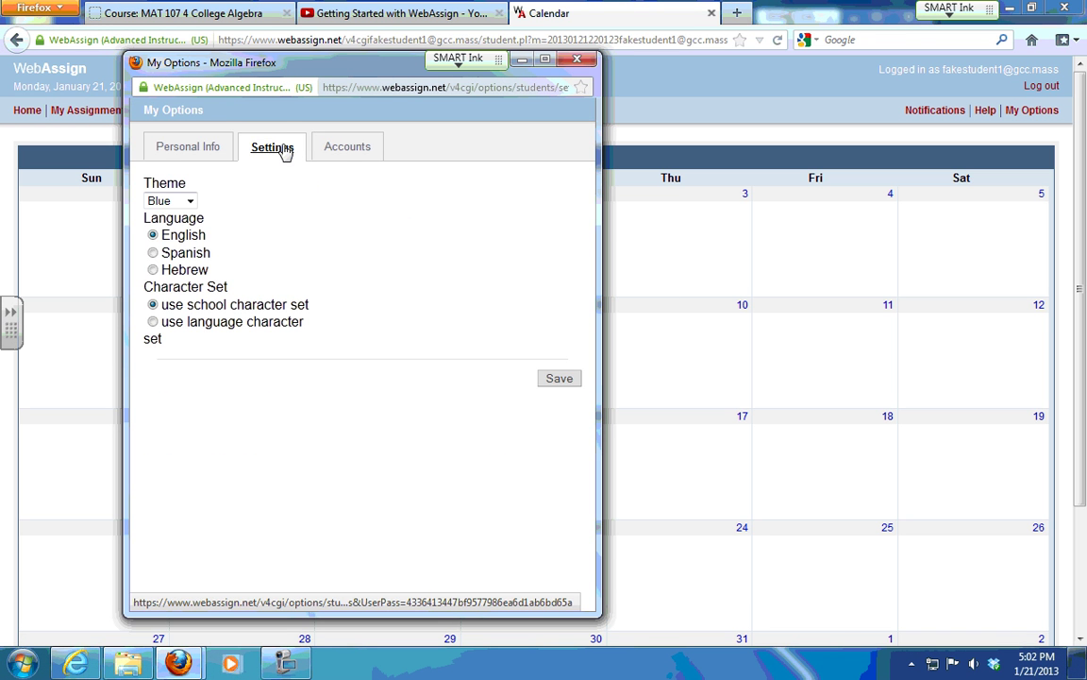
click(344, 150)
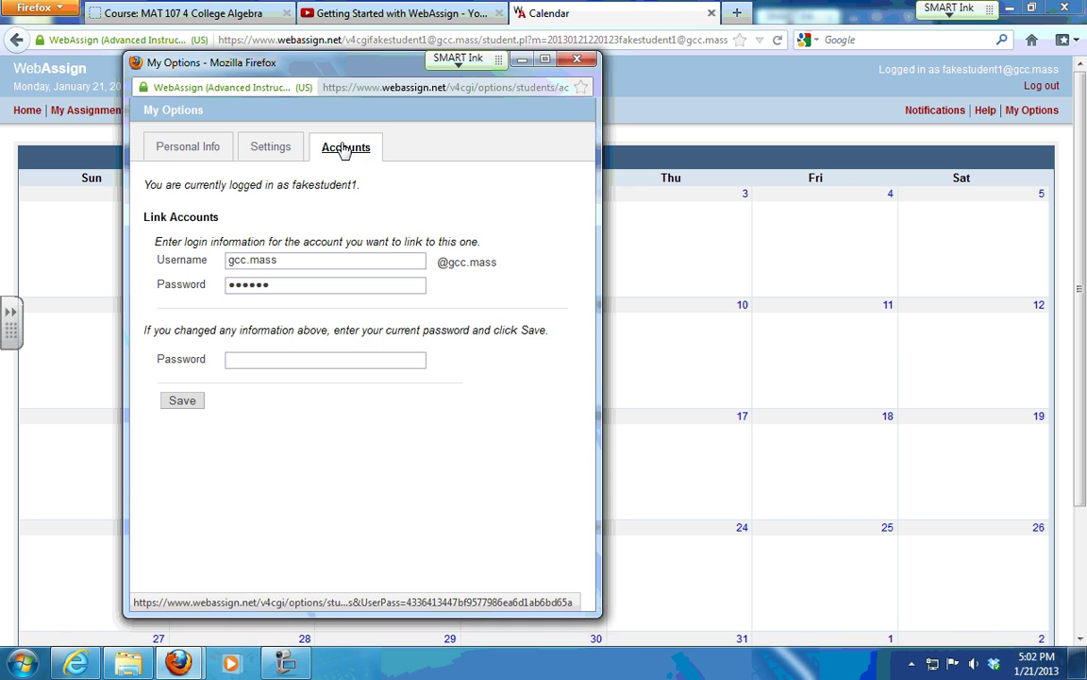
click(577, 60)
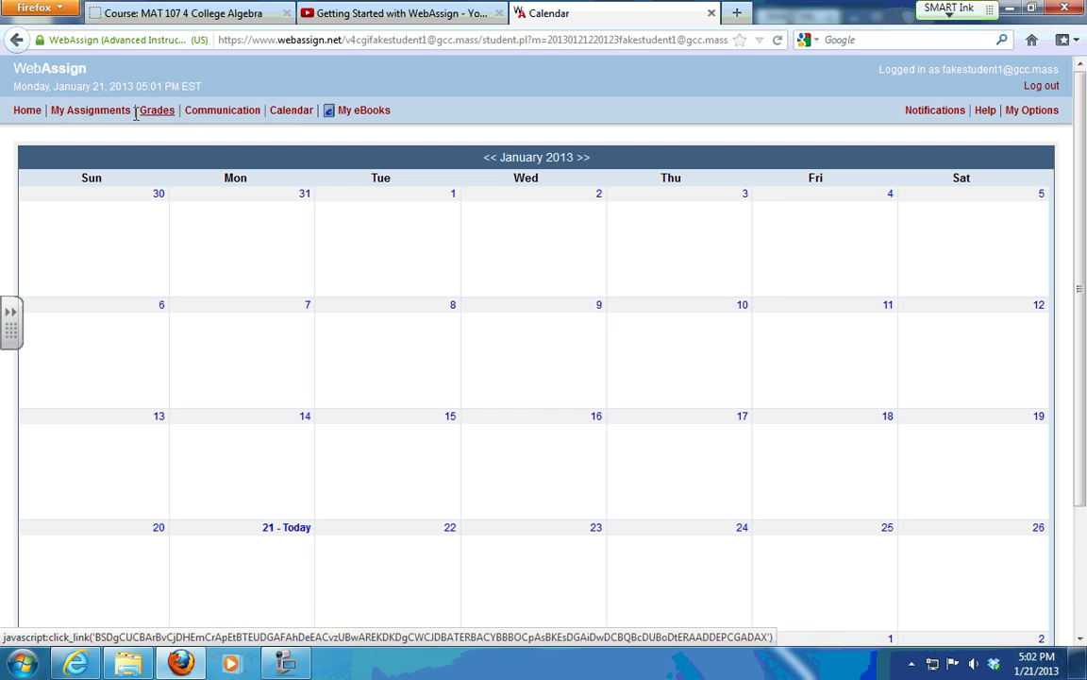
Return to the Home page and look over the current assignments list down to HW 32
click(26, 113)
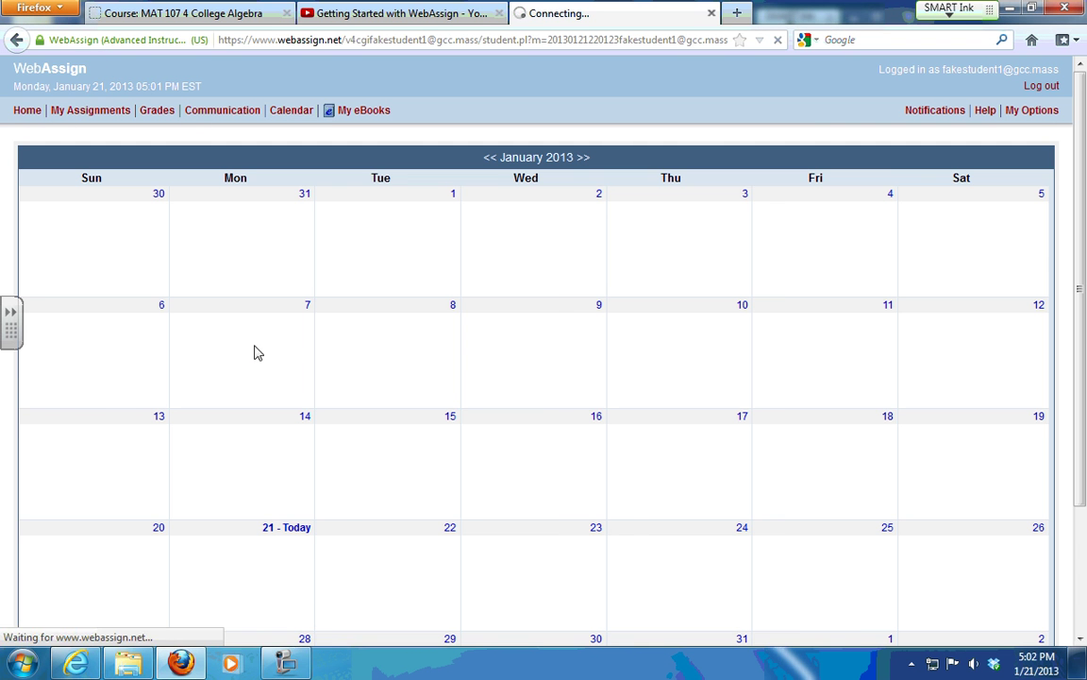
scroll(305, 395, down, 8)
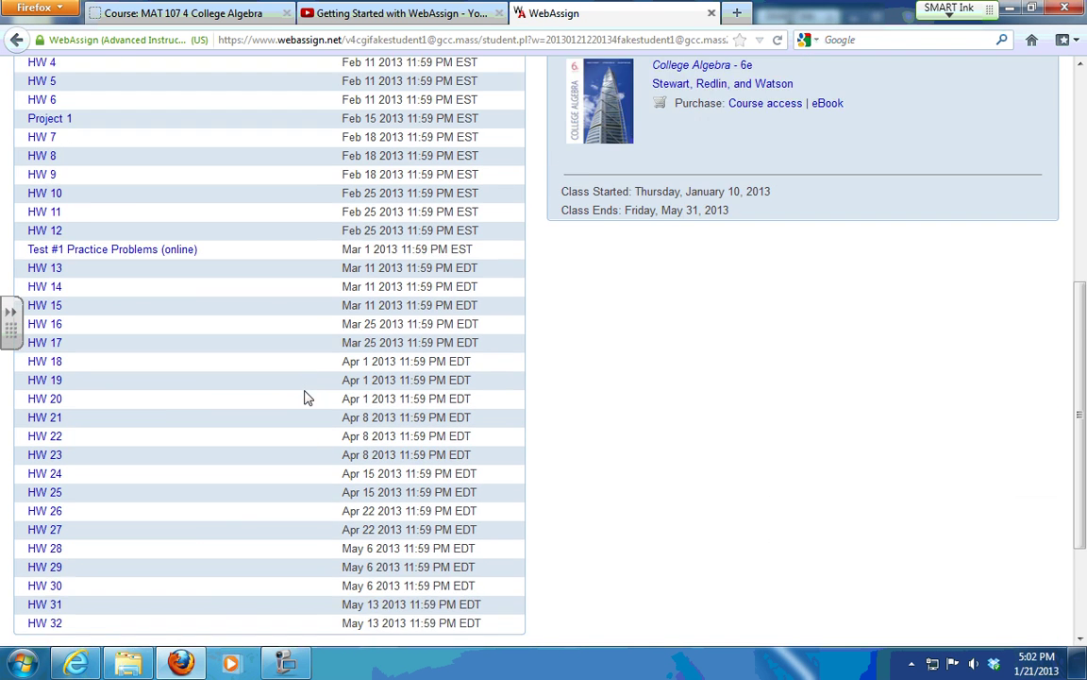
Open the HW 4 homework from the current assignments list at its first question
scroll(308, 391, up, 5)
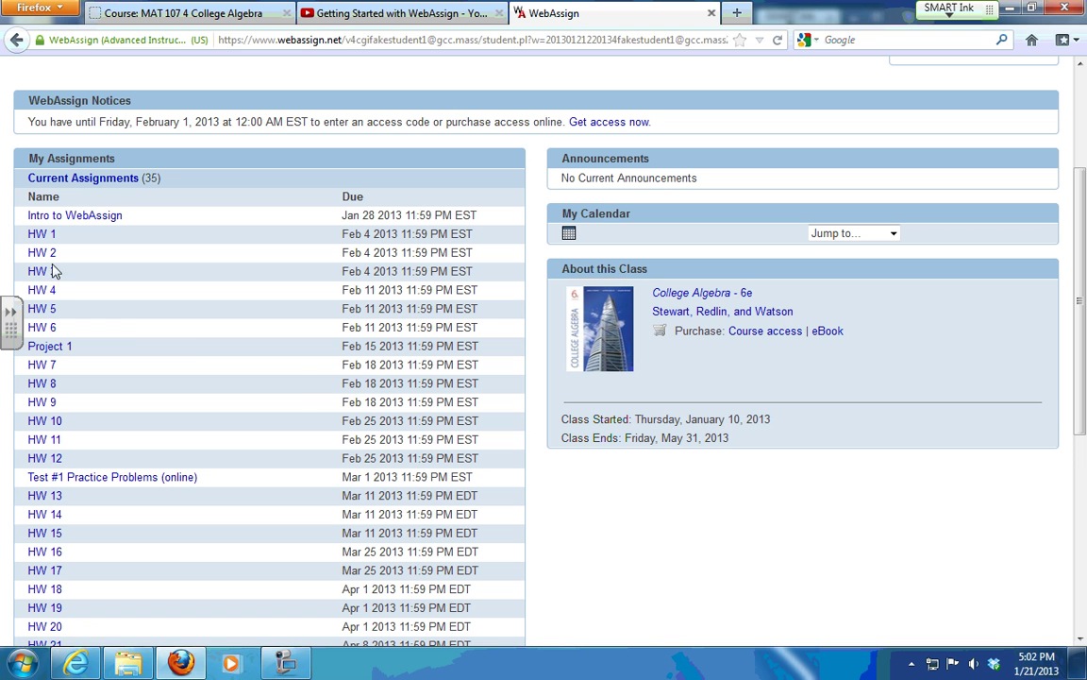
click(43, 272)
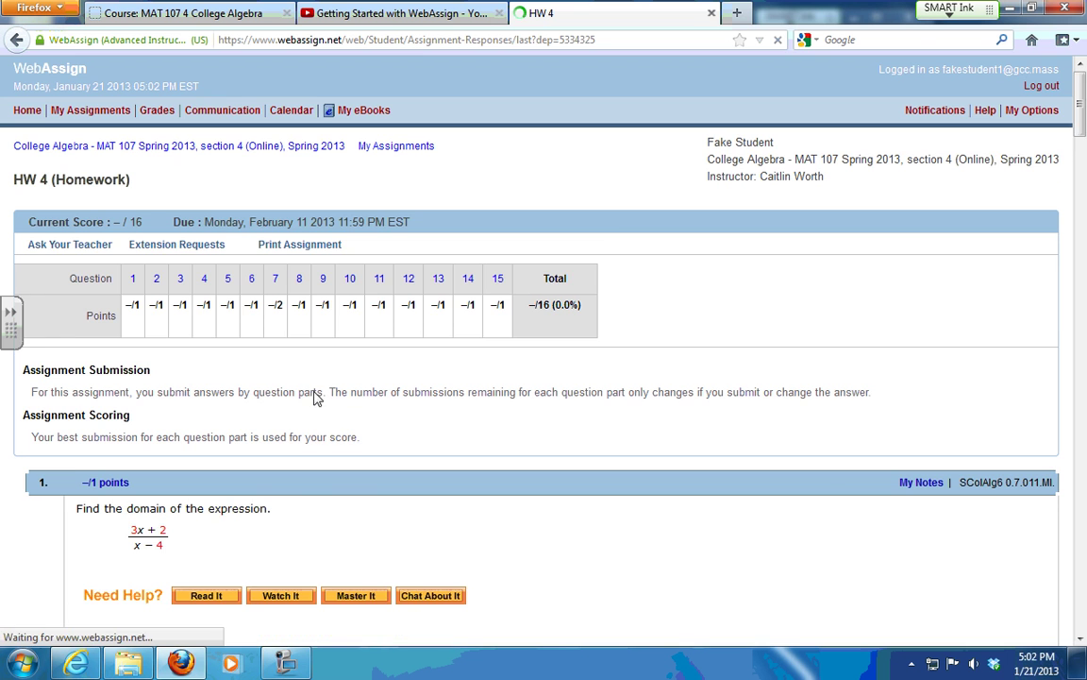
scroll(317, 397, down, 5)
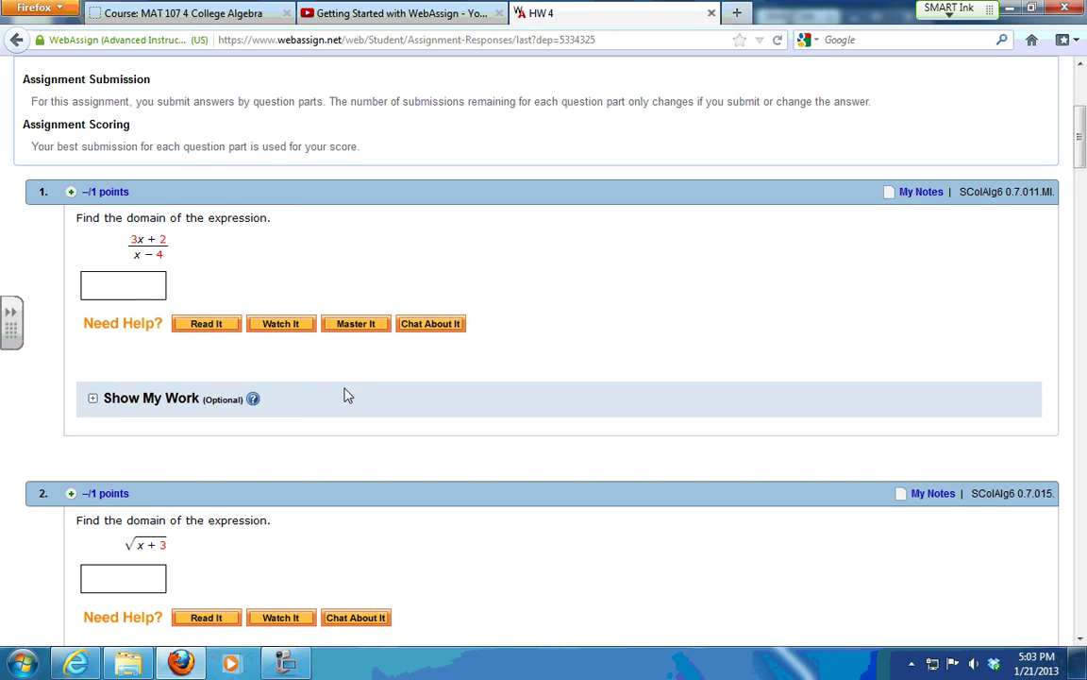
Expand the optional Show My Work section of question 1 and activate its empty text editor
click(92, 398)
scroll(655, 434, down, 5)
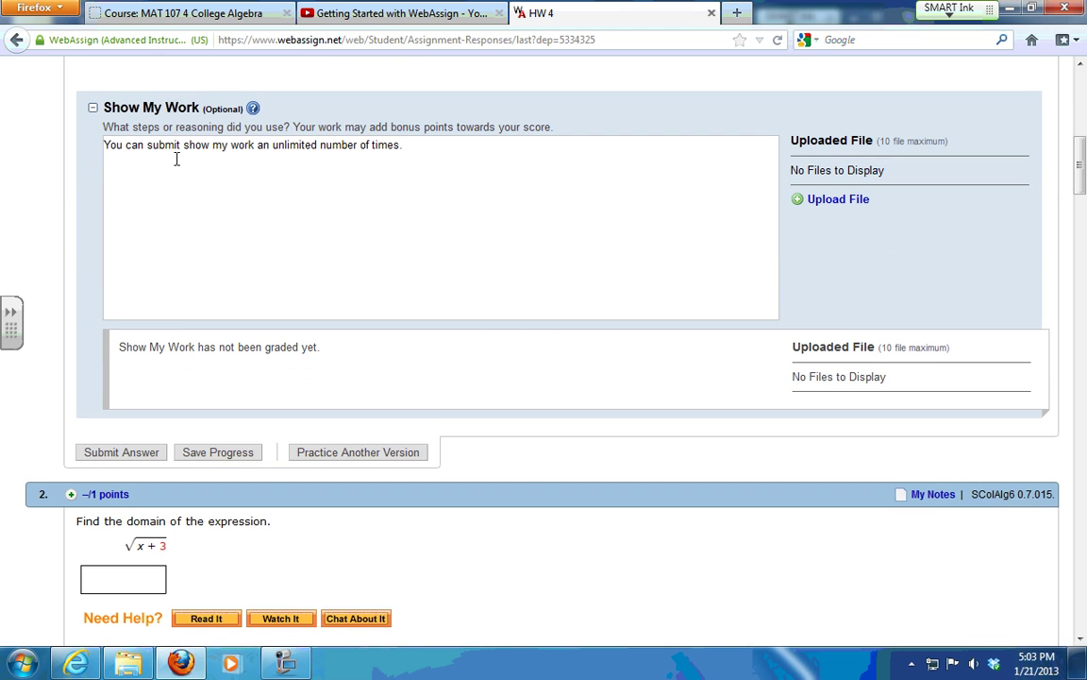
click(176, 160)
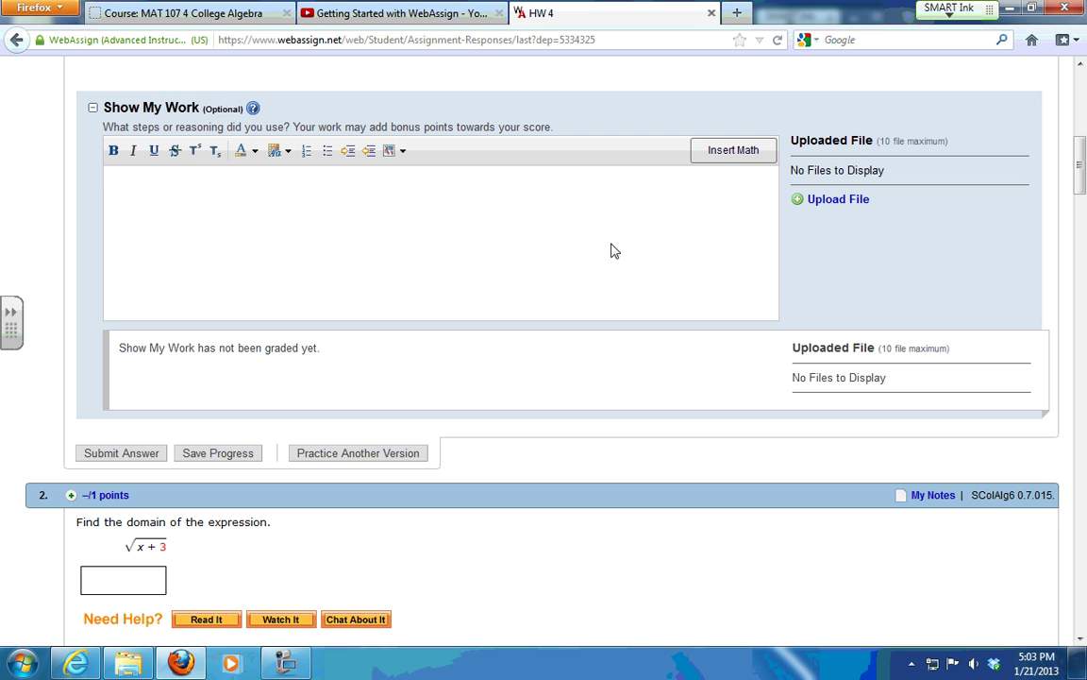
scroll(568, 259, up, 3)
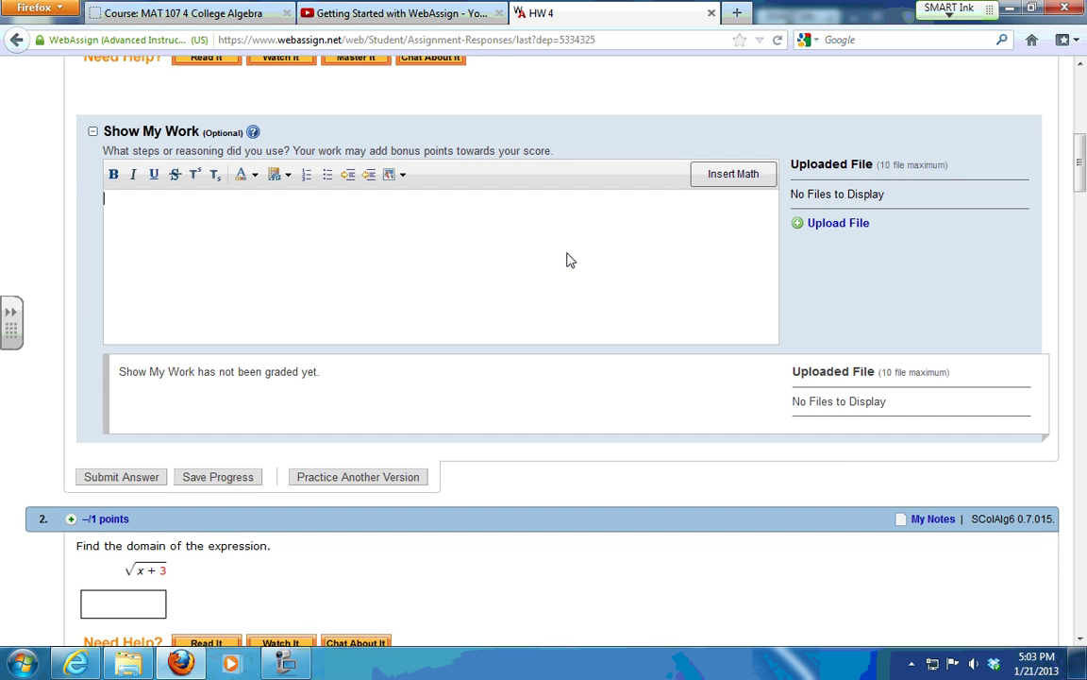
click(594, 278)
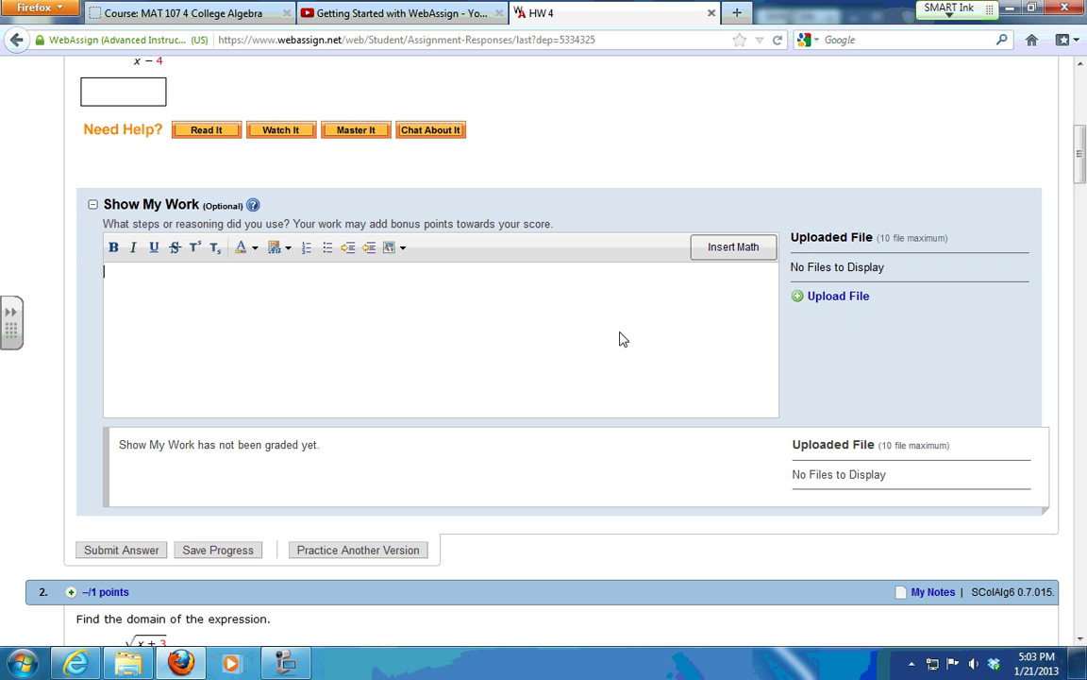
Look over question 1's work area, collapse its Show My Work section and return to the HW 4 assignment summary
scroll(485, 344, down, 2)
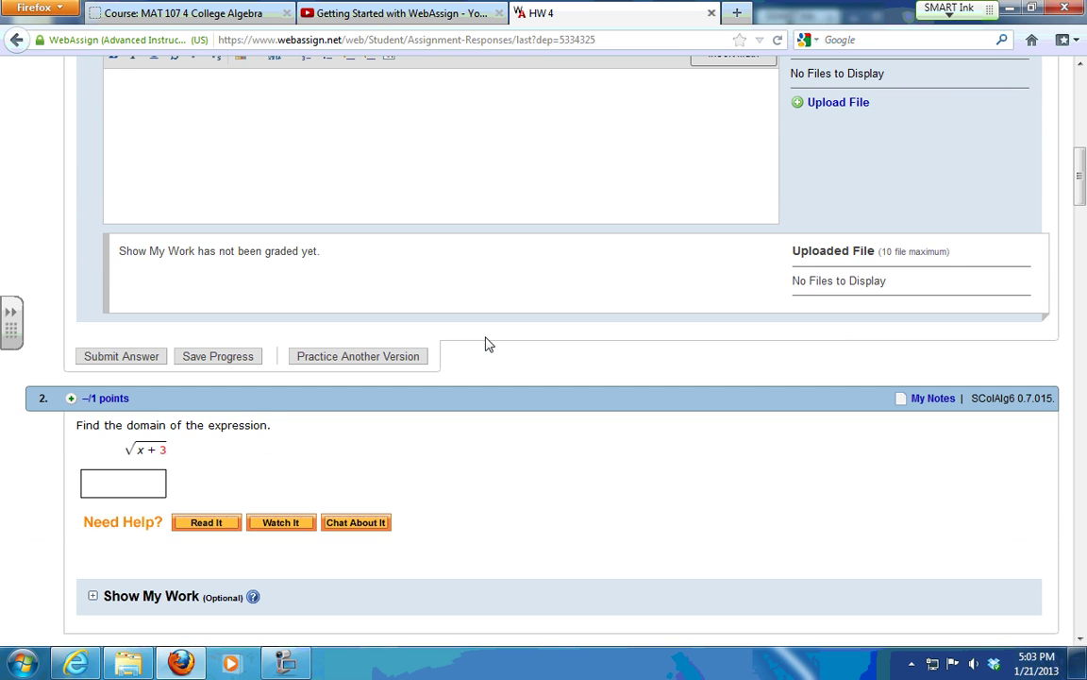
scroll(489, 348, up, 3)
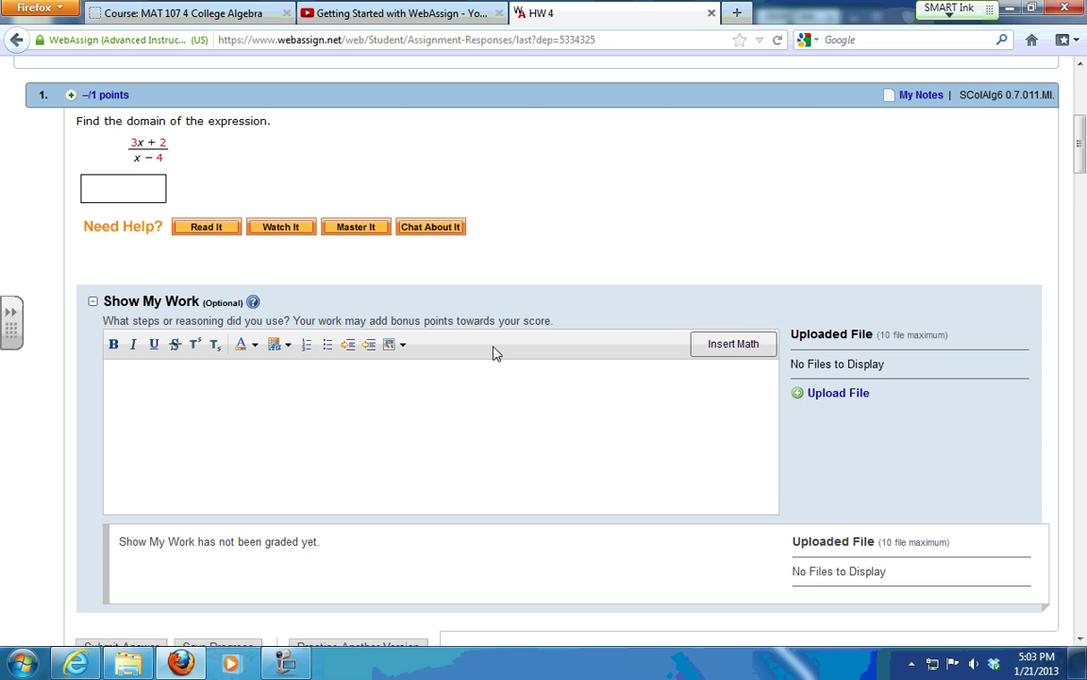
scroll(492, 354, up, 1)
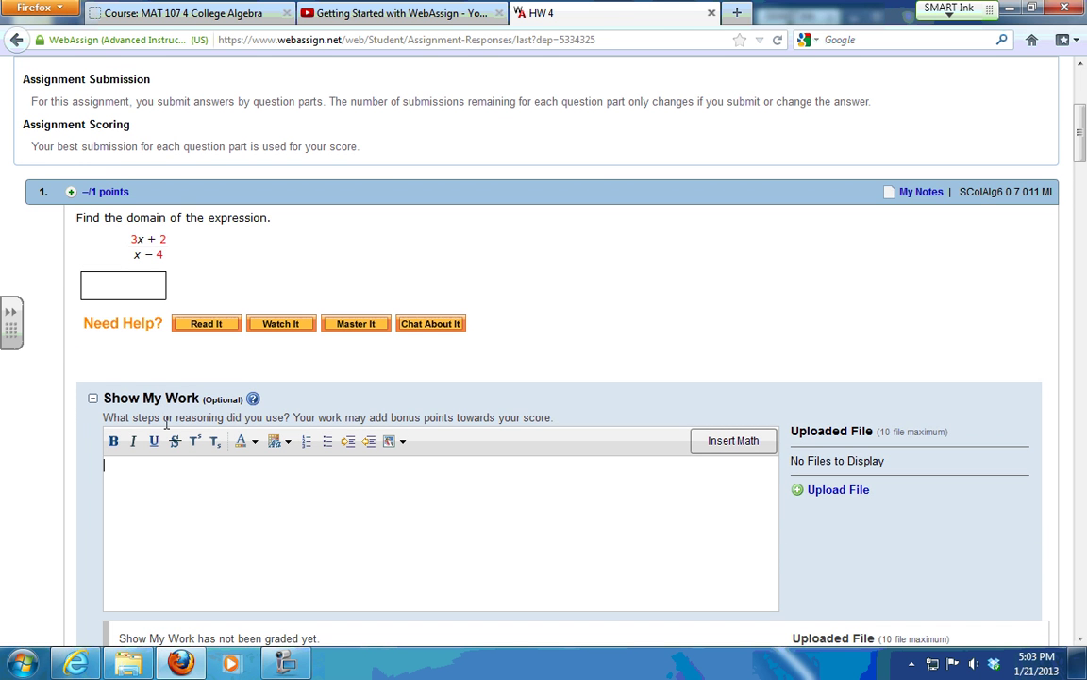
click(92, 397)
mouse_move(252, 401)
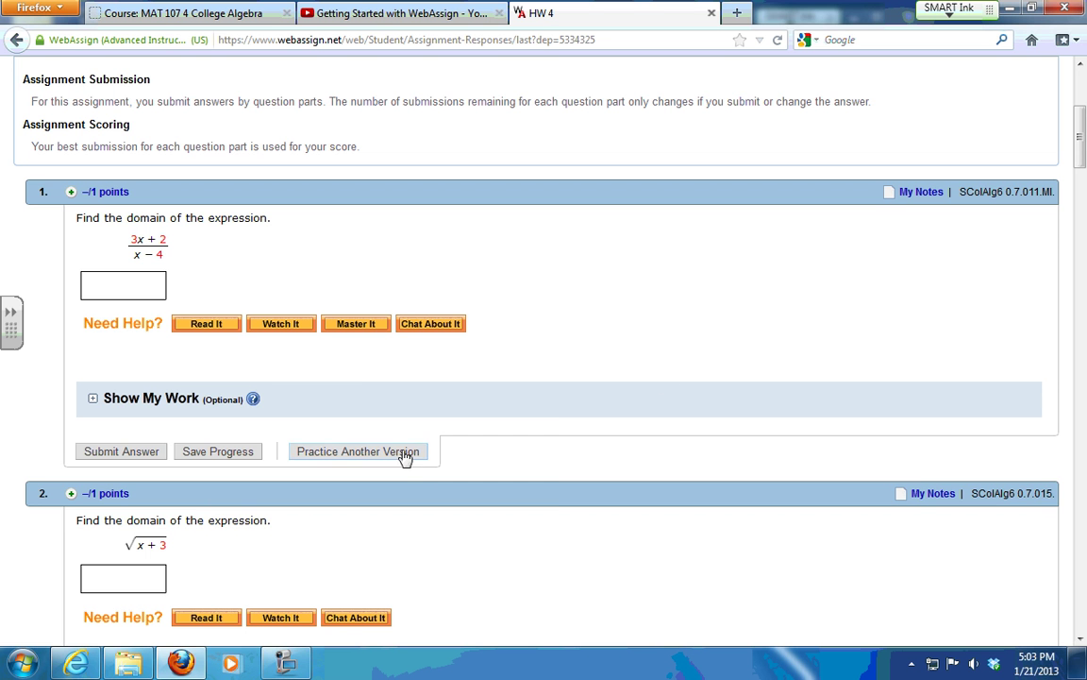
scroll(817, 328, up, 5)
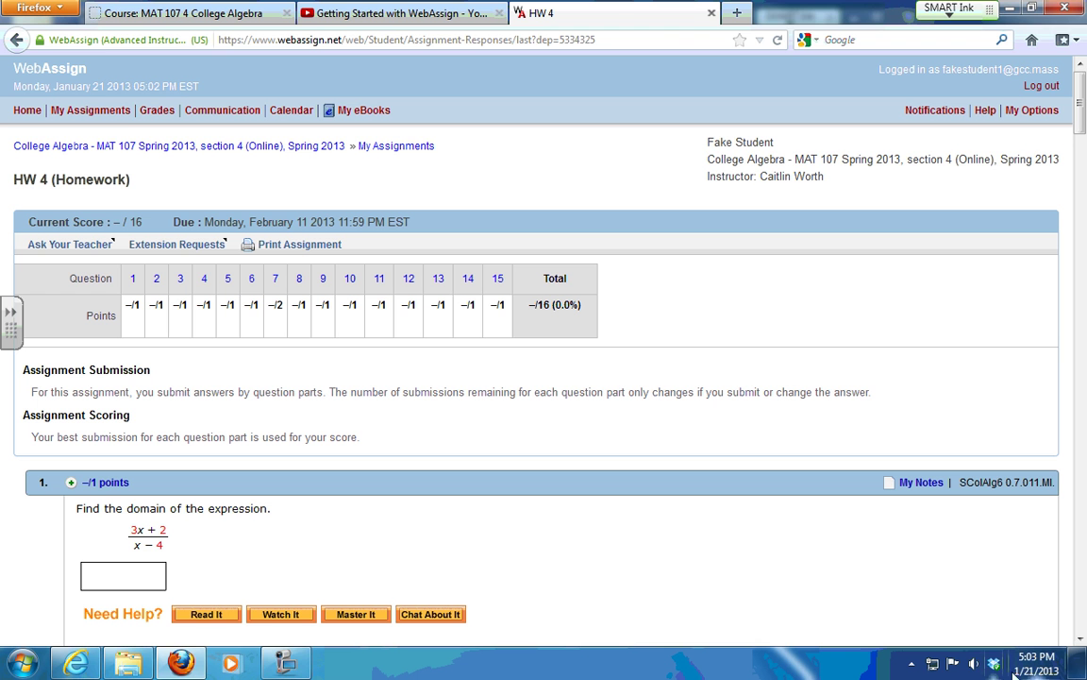
click(283, 665)
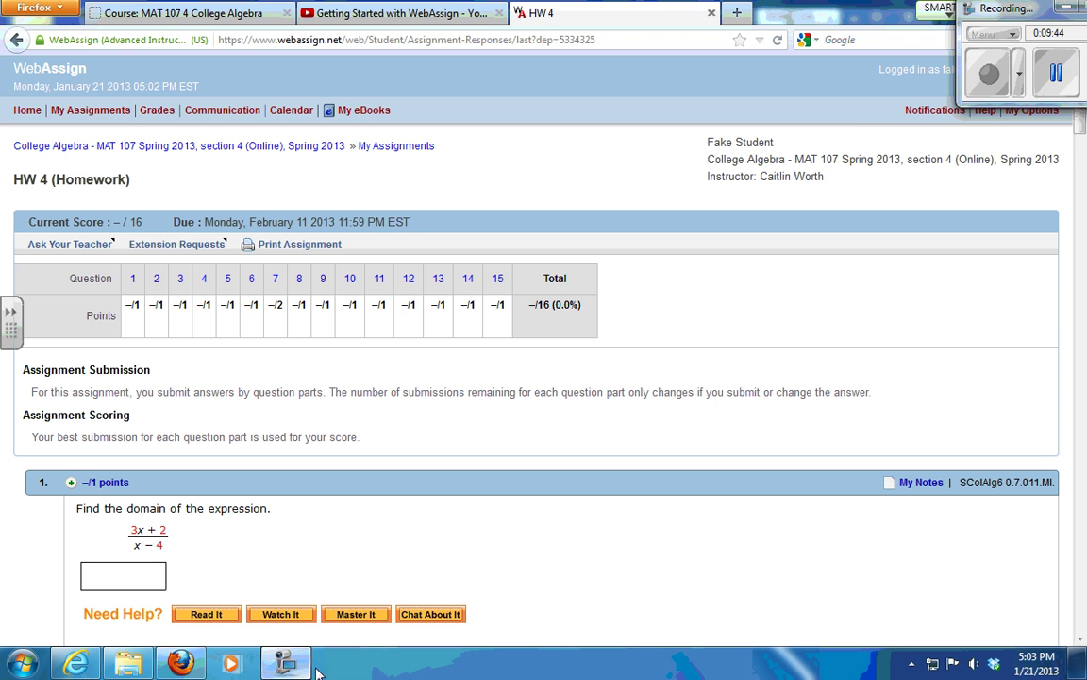
drag(1014, 9, 937, 23)
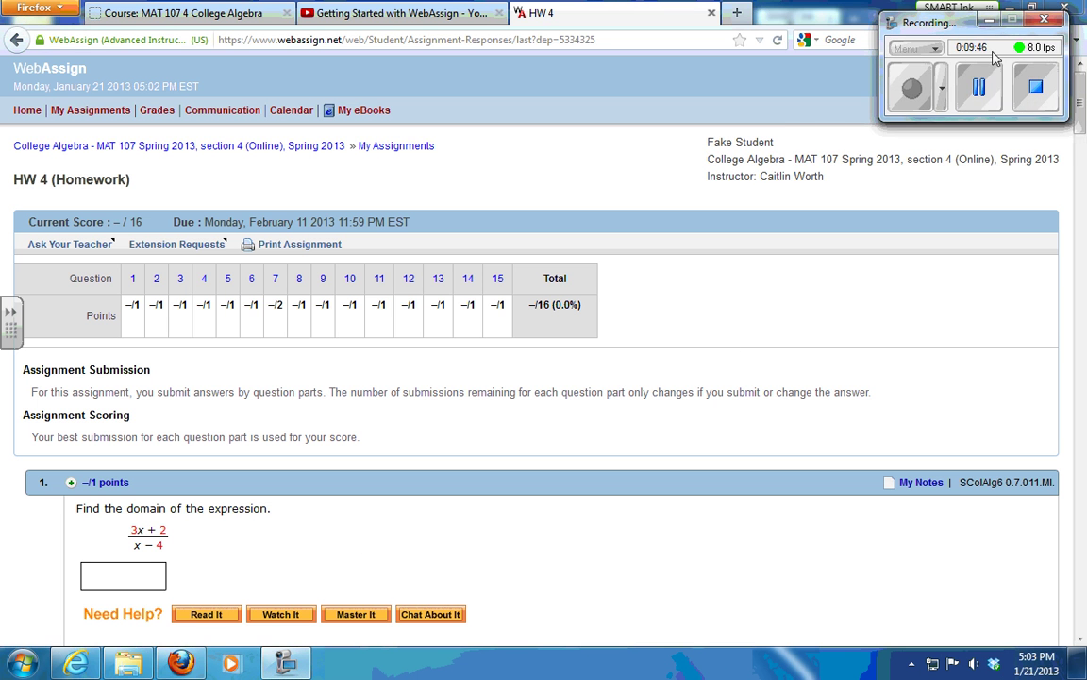